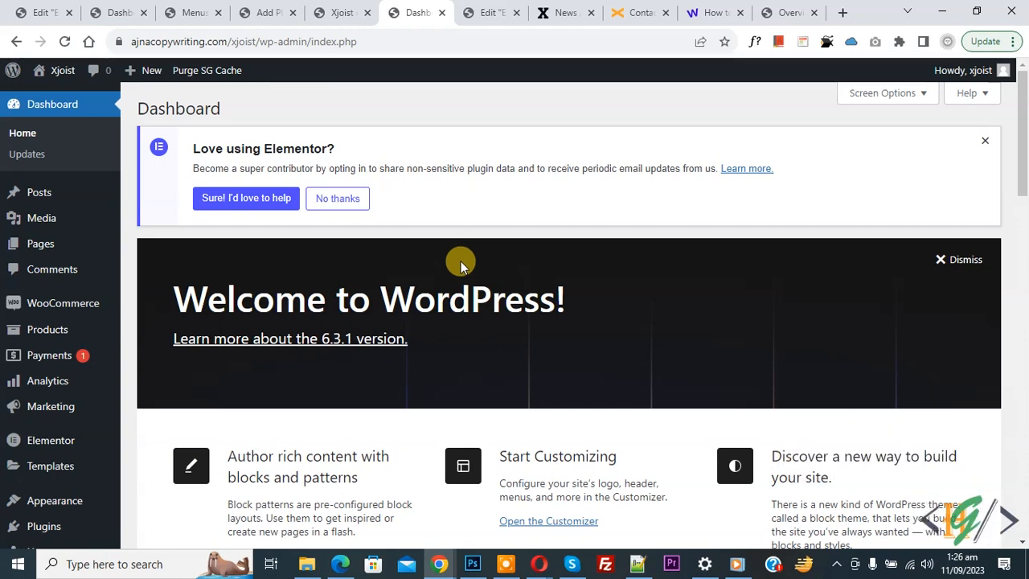
# Step: Search the plugin directory for wpcode, then install and activate the WPCode – Insert Headers and Footers plugin
pyautogui.click(488, 9)
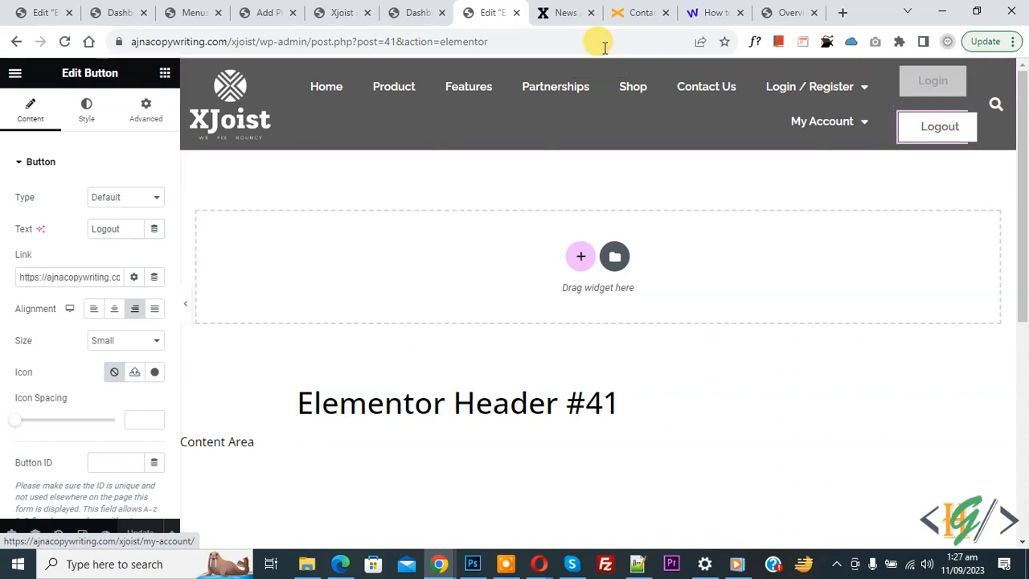
pyautogui.click(428, 12)
pyautogui.scroll(-3, 378, 148)
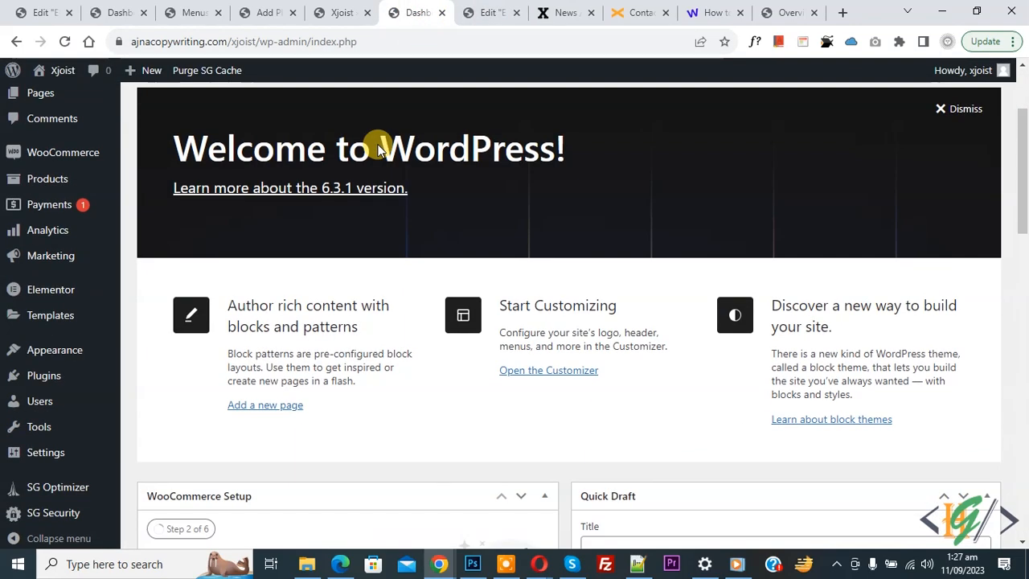
pyautogui.moveTo(39, 372)
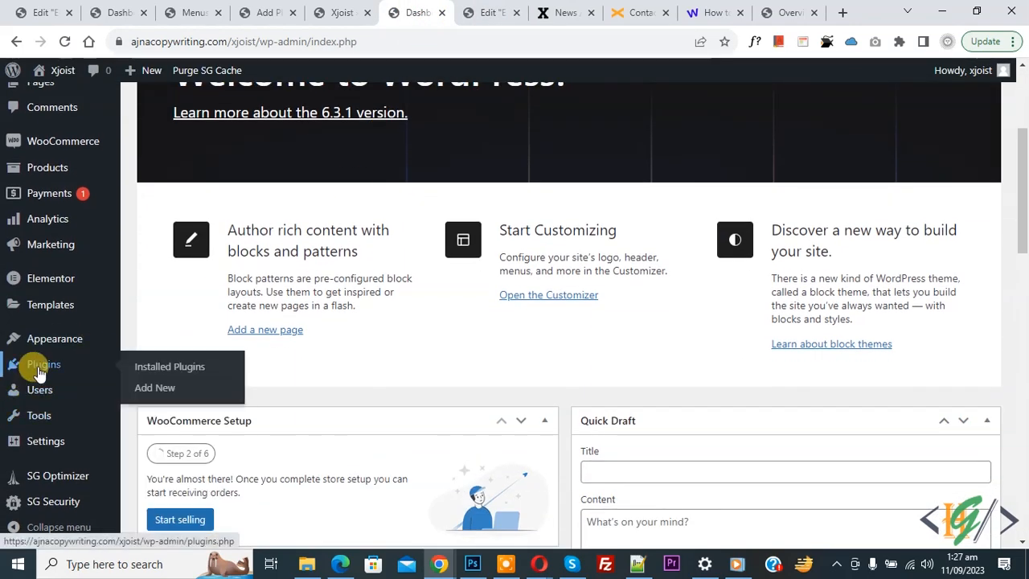
pyautogui.click(151, 390)
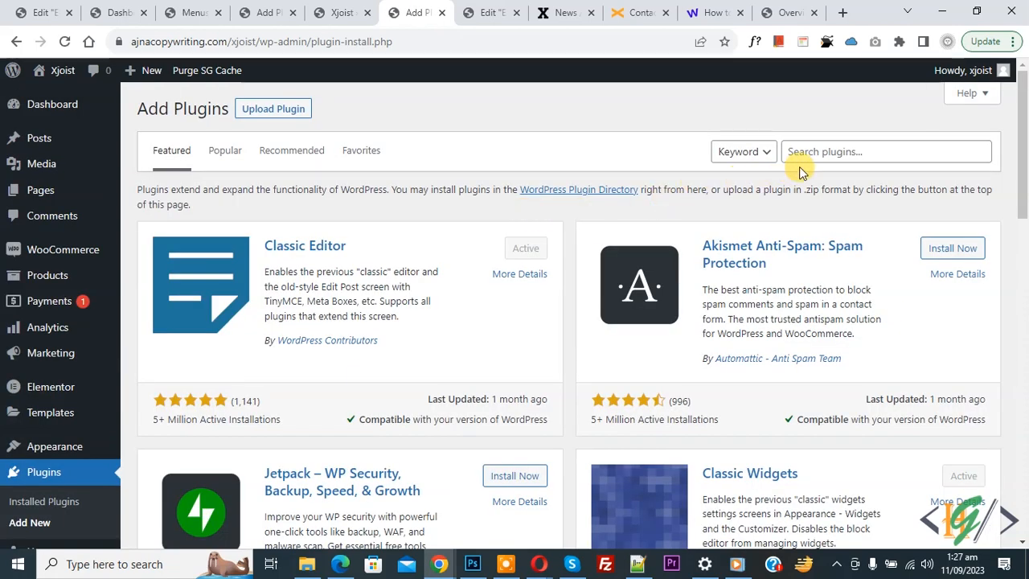
pyautogui.click(796, 149)
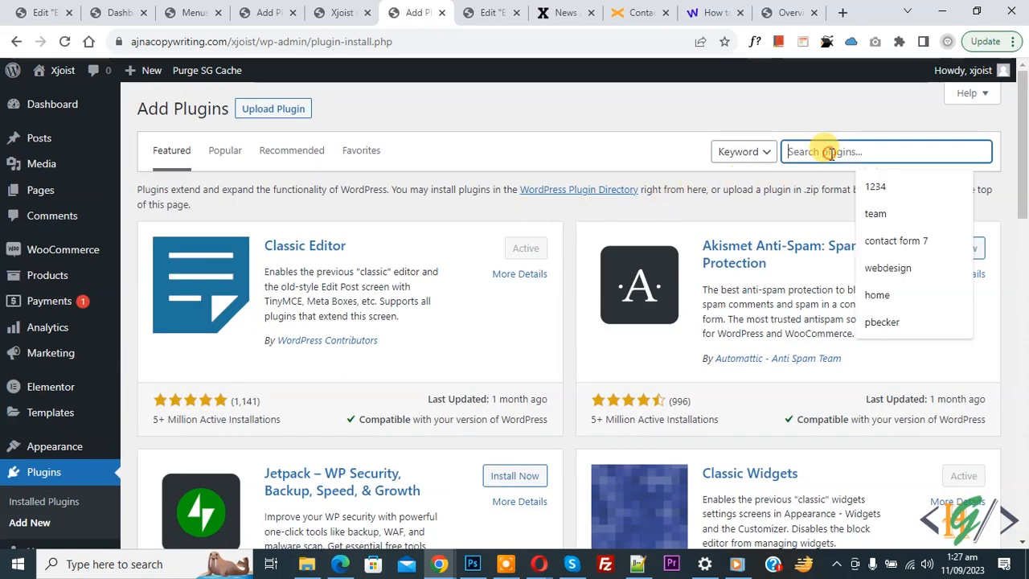
pyautogui.write('wpcode')
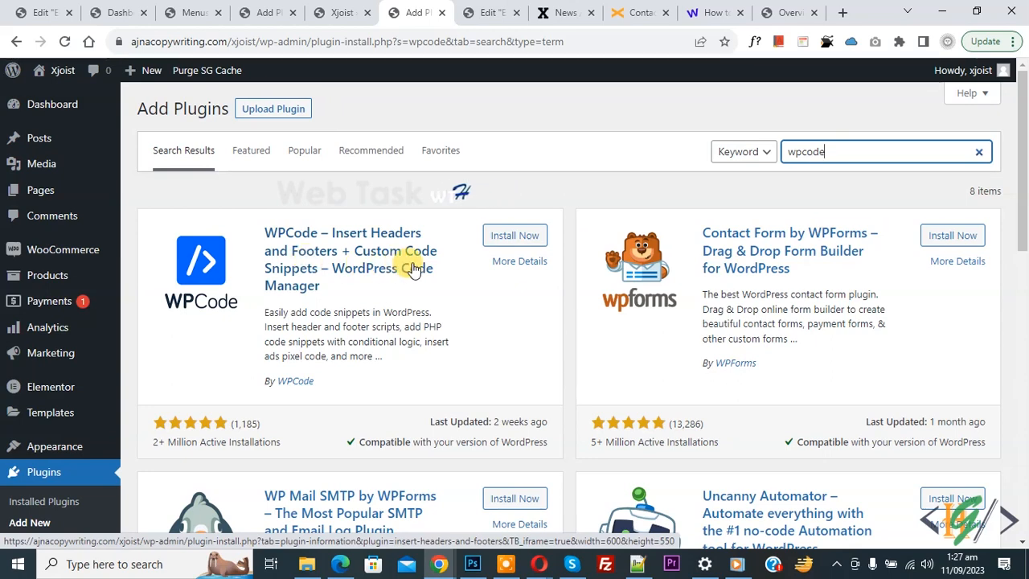
pyautogui.click(507, 236)
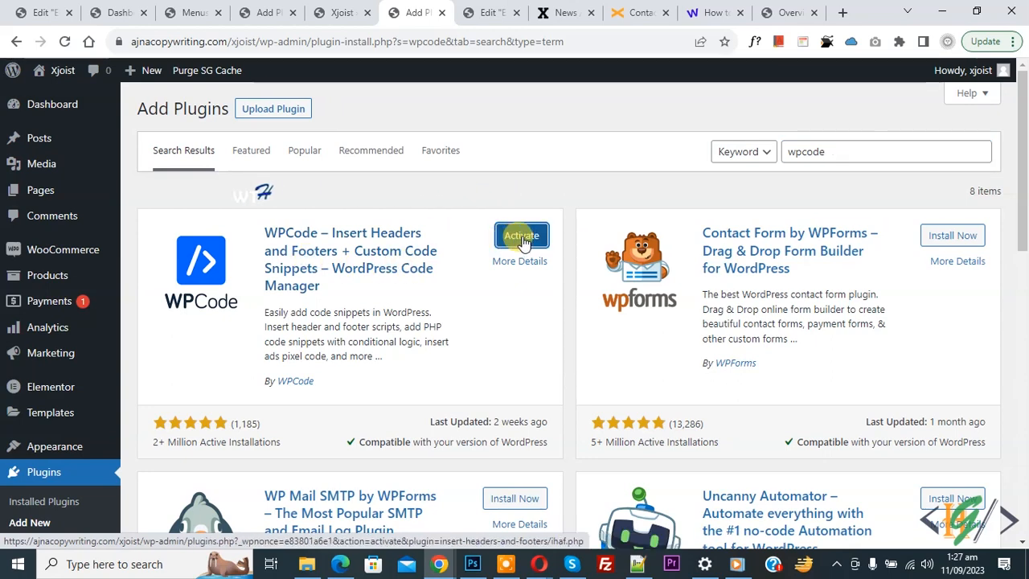
pyautogui.click(508, 238)
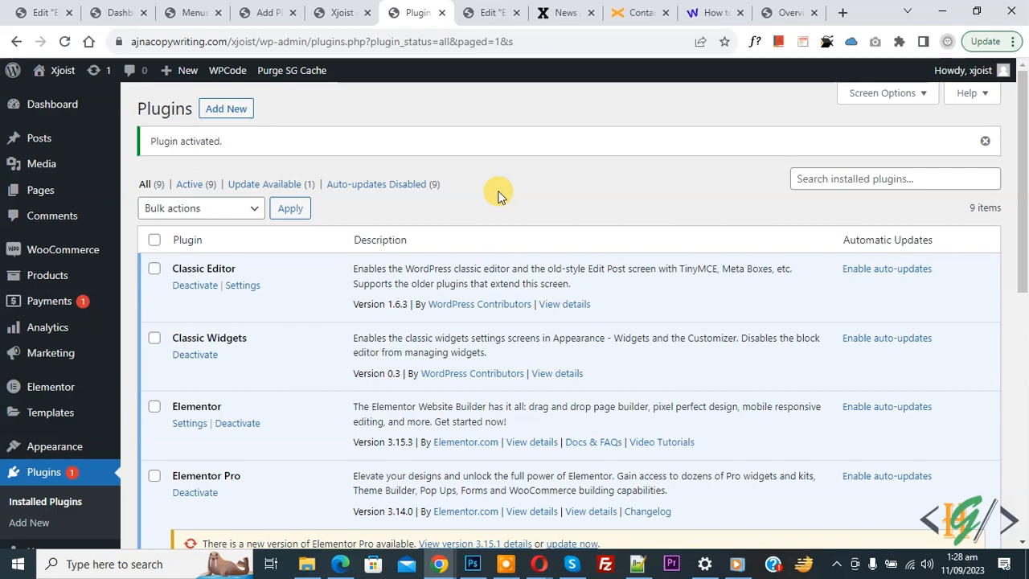
# Step: Start a new code snippet using the Add Your Custom Code (New Snippet) option
pyautogui.scroll(-3, 498, 196)
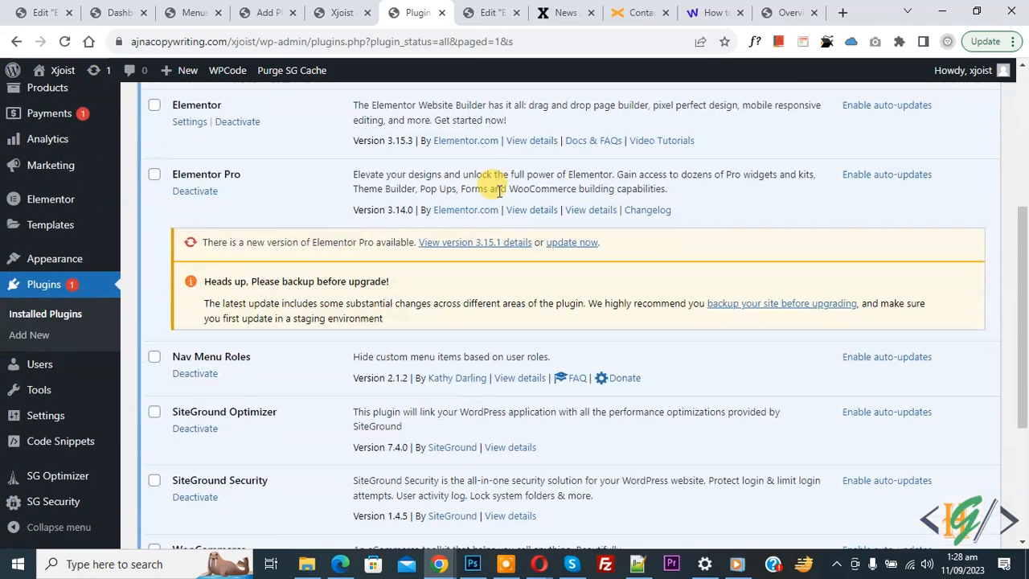
pyautogui.moveTo(72, 449)
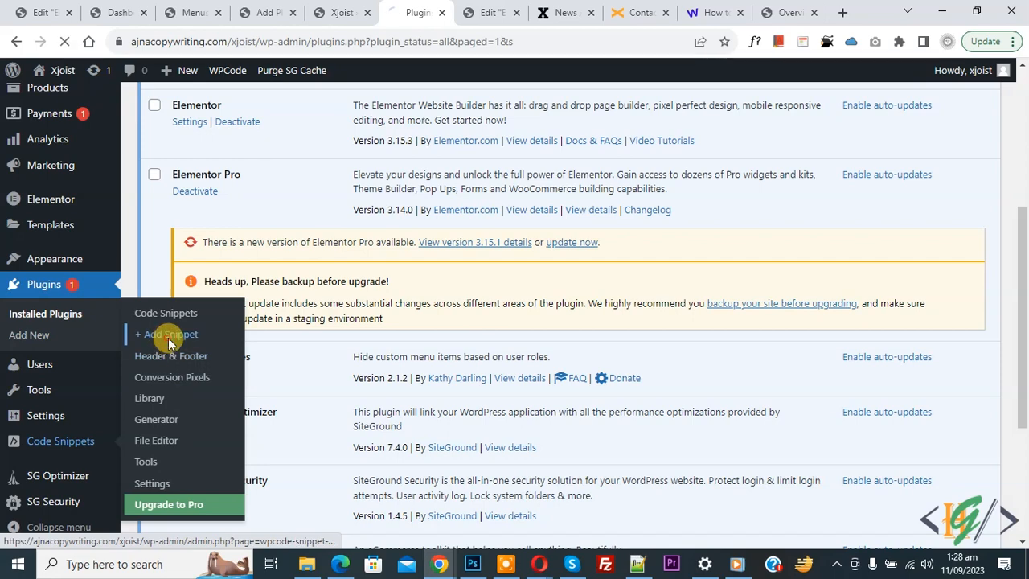
pyautogui.scroll(-2, 471, 202)
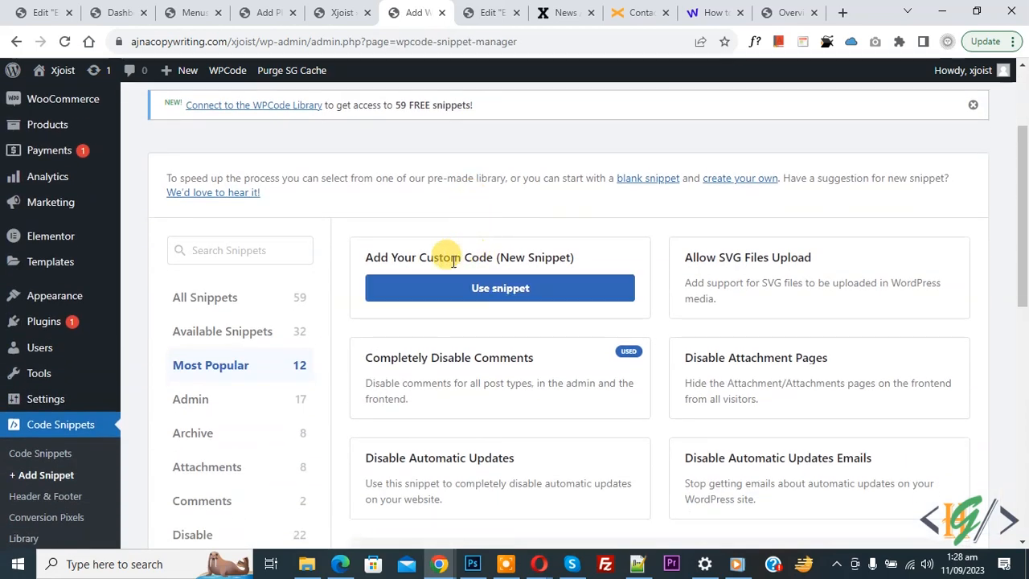
pyautogui.click(493, 289)
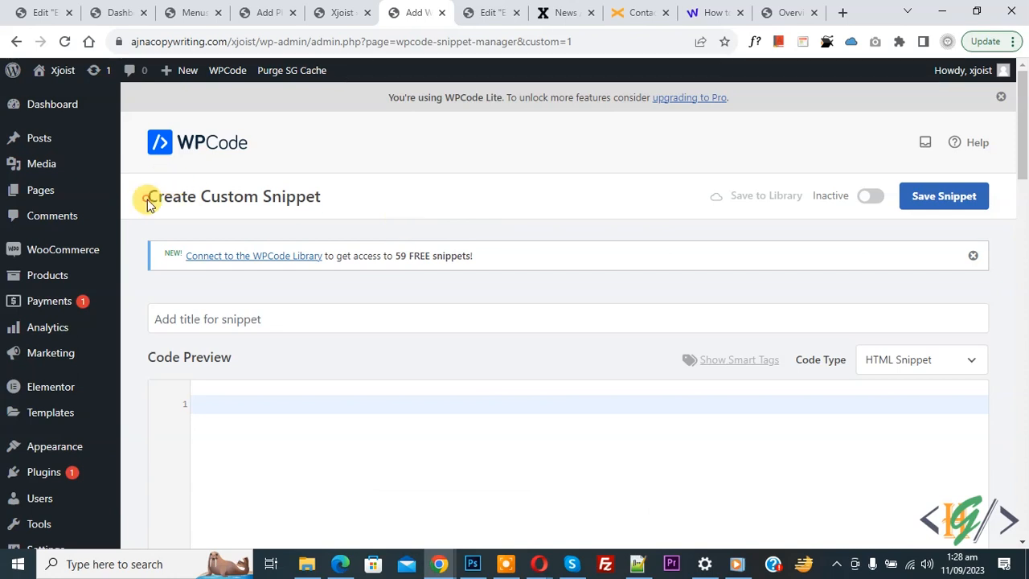
pyautogui.moveTo(147, 197); pyautogui.dragTo(344, 203)
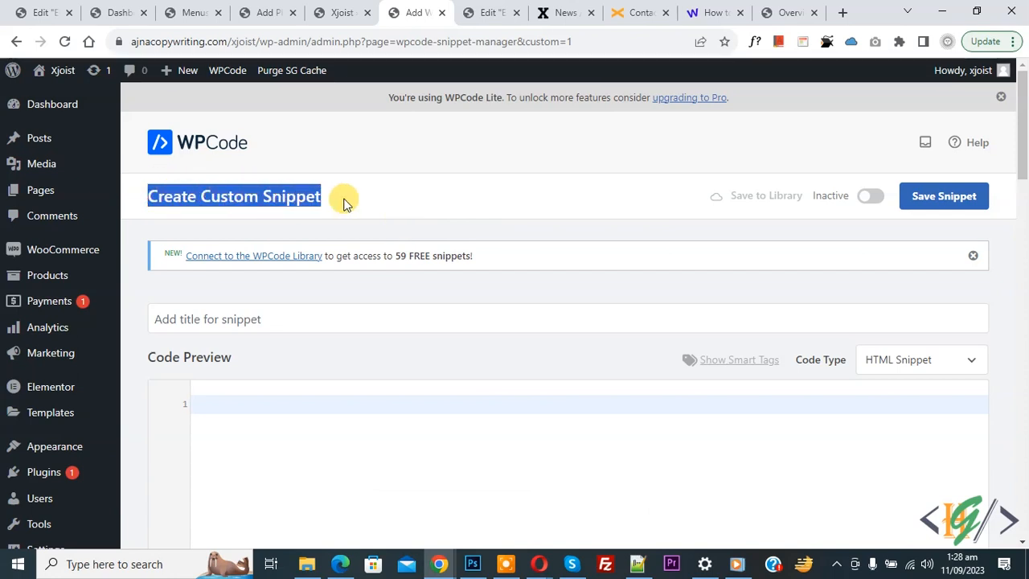
pyautogui.click(354, 201)
# Step: Set the code type to PHP Snippet and paste the body_class filter code for logged-in and logged-out users
pyautogui.scroll(-3, 287, 145)
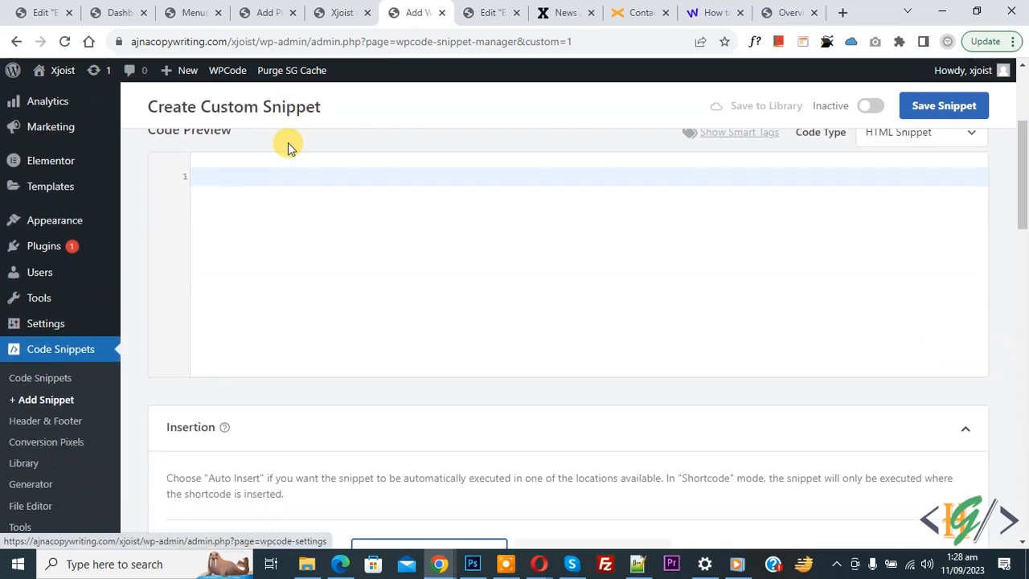
pyautogui.scroll(1, 287, 145)
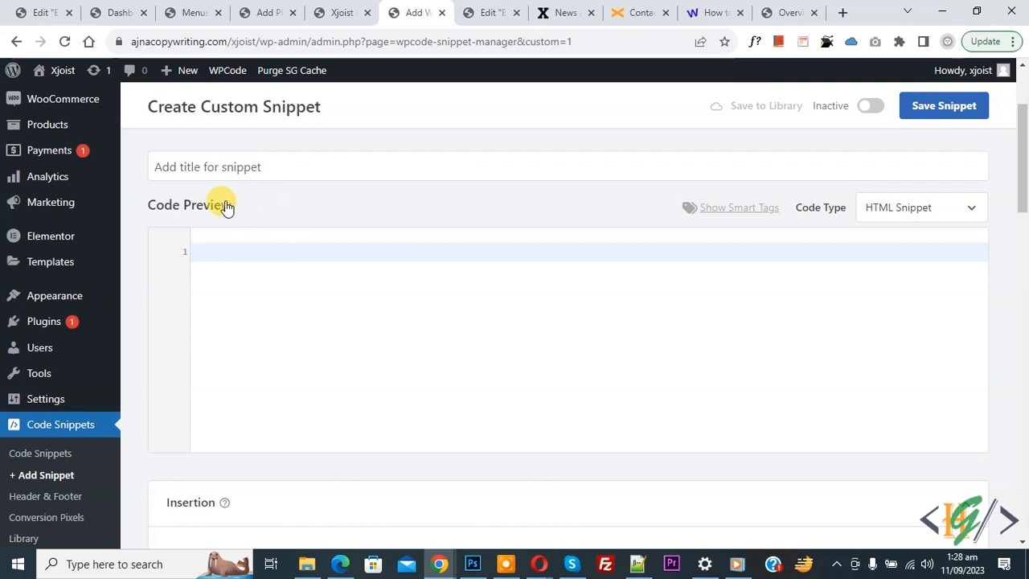
pyautogui.click(944, 215)
pyautogui.click(930, 291)
pyautogui.click(339, 264)
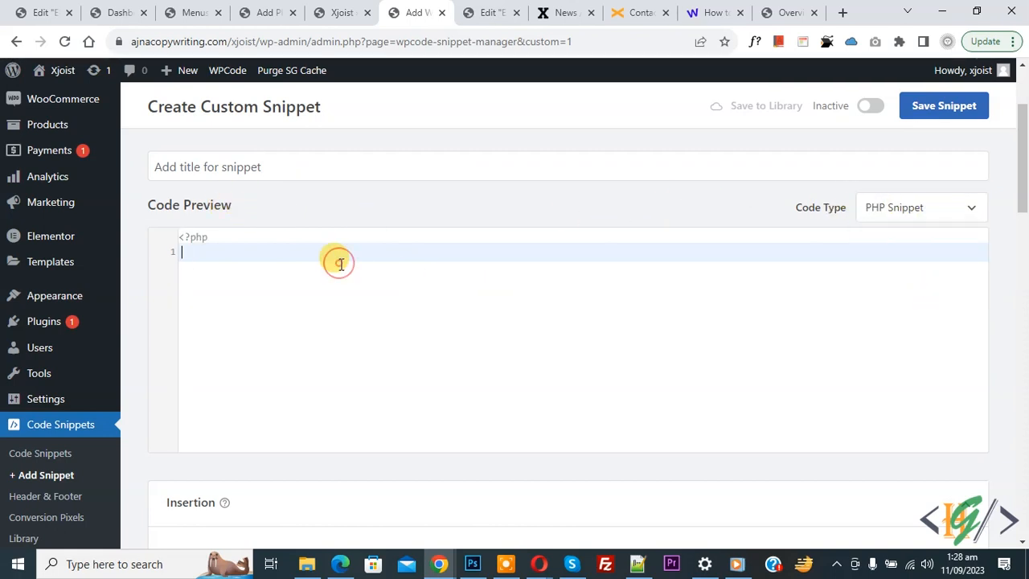
pyautogui.hotkey('ctrl', 'v')
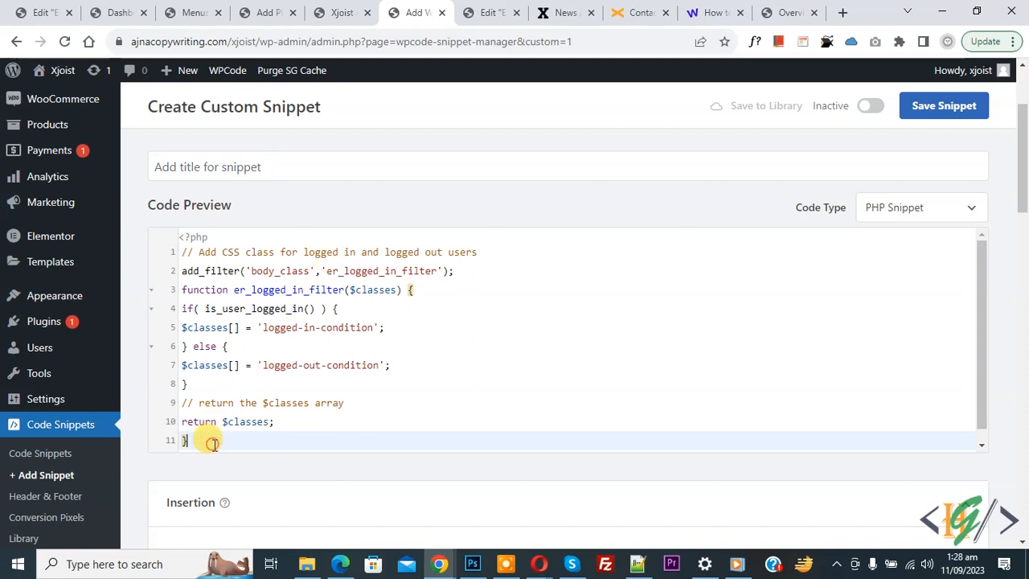
# Step: Examine the pasted PHP code, focusing on the class names assigned to logged-in and logged-out users
pyautogui.moveTo(211, 444); pyautogui.dragTo(135, 257)
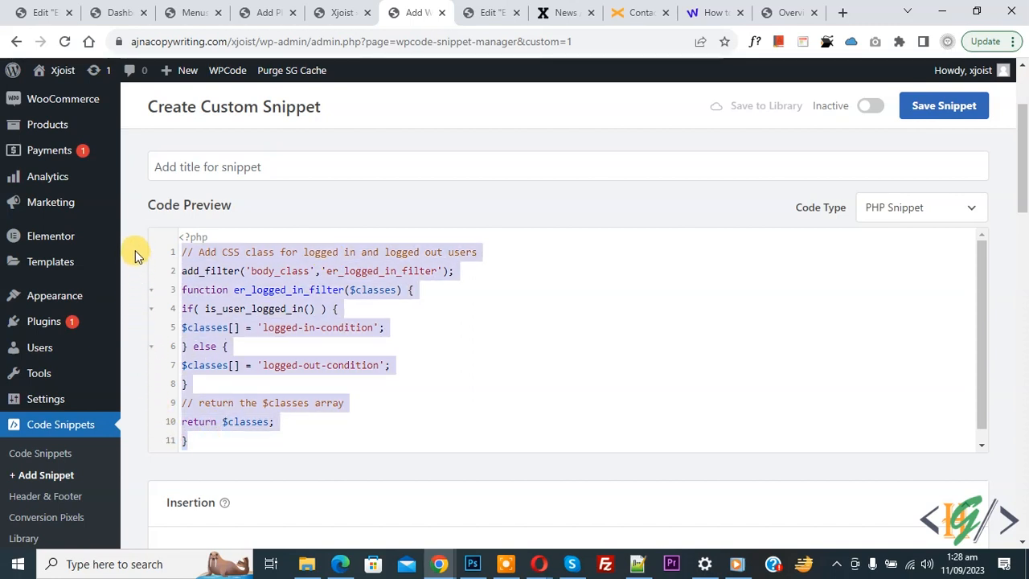
pyautogui.click(273, 327)
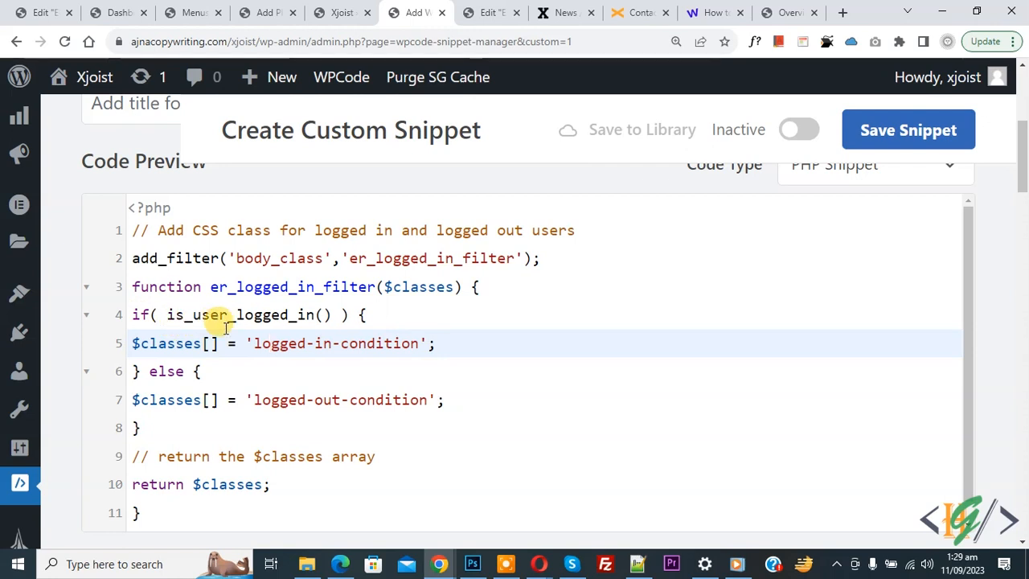
pyautogui.moveTo(251, 343); pyautogui.dragTo(374, 346)
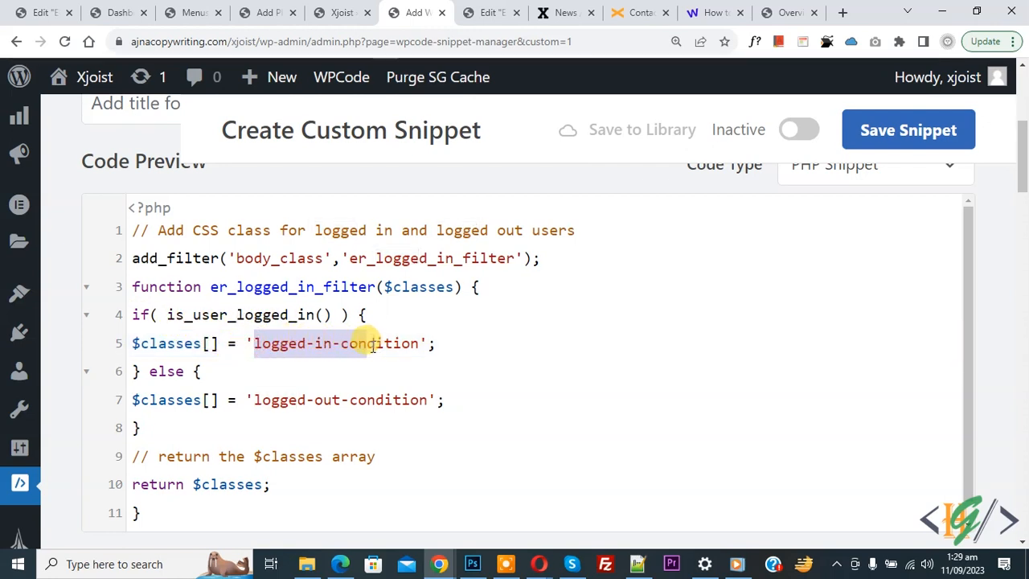
pyautogui.click(305, 369)
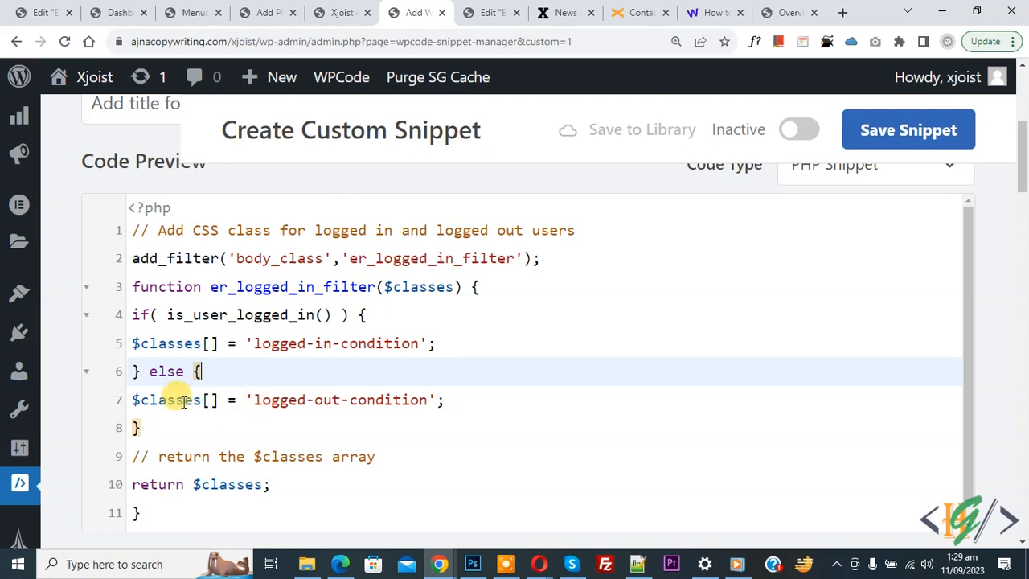
pyautogui.moveTo(254, 399); pyautogui.dragTo(401, 400)
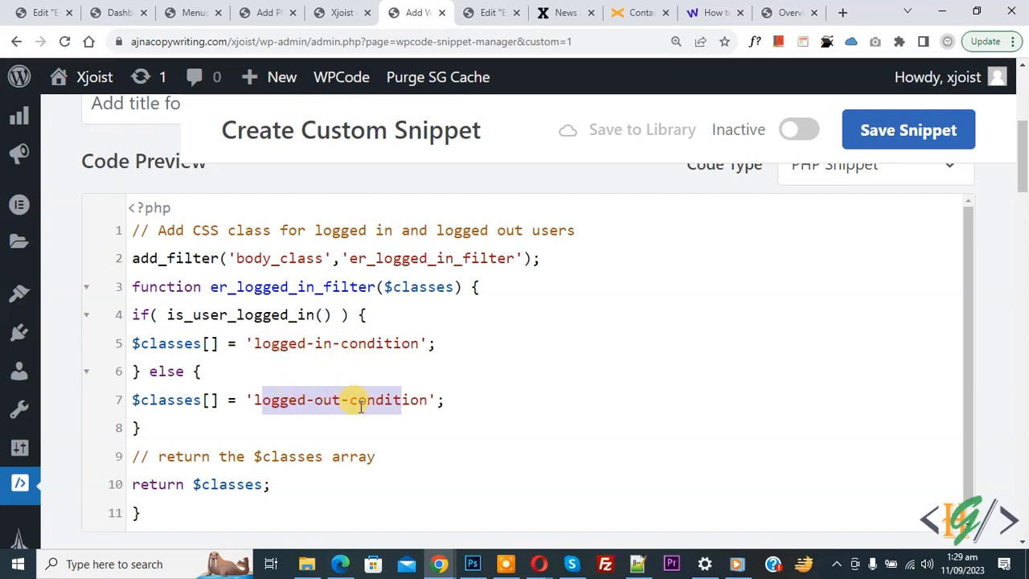
pyautogui.hotkey('ctrl', '0')
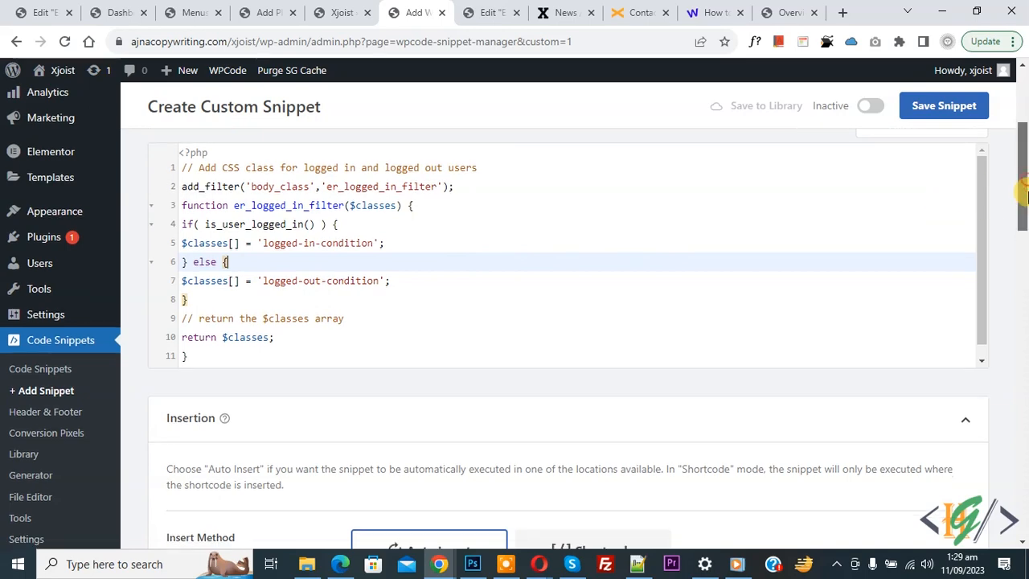
# Step: Switch the PHP snippet to active and save it
pyautogui.scroll(-4, 930, 249)
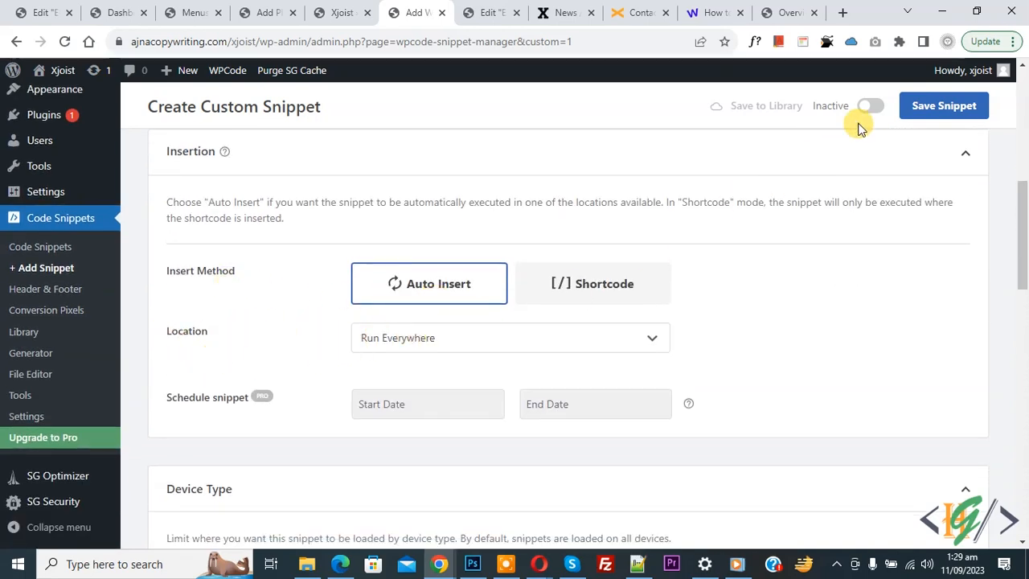
pyautogui.click(941, 105)
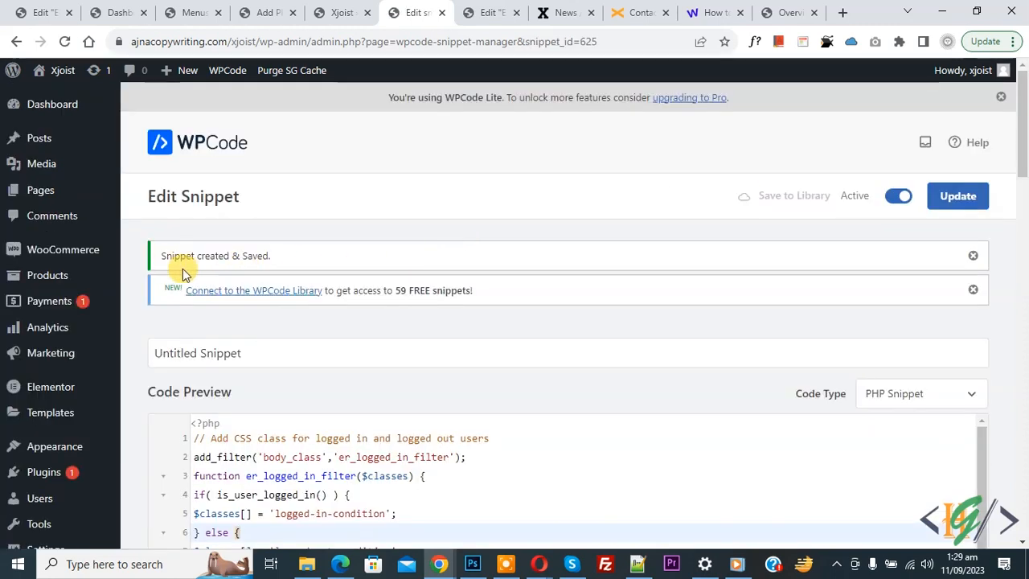
pyautogui.moveTo(160, 256); pyautogui.dragTo(305, 257)
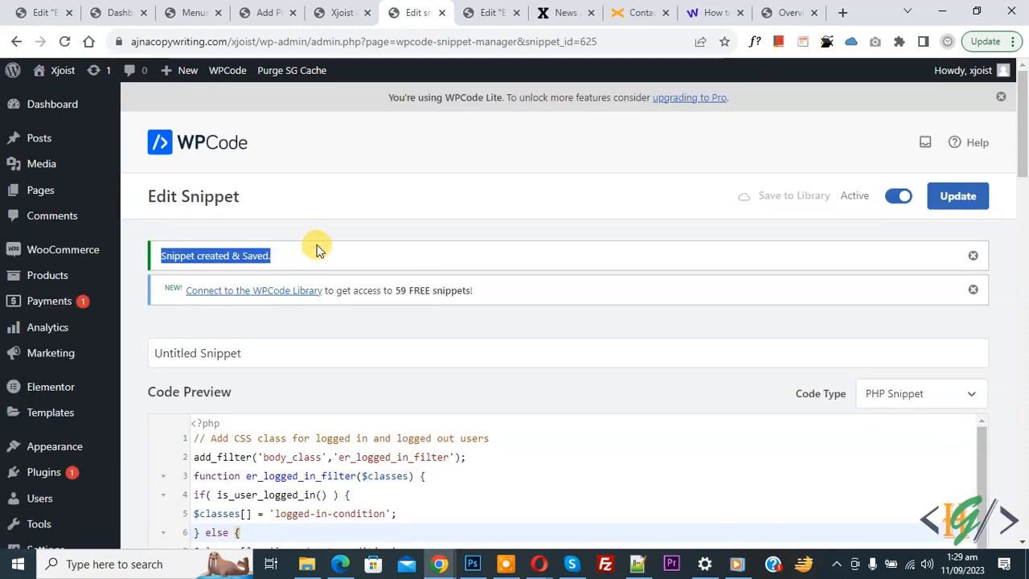
# Step: Open the theme Customizer in a new browser tab while keeping the saved snippet open
pyautogui.scroll(-1, 281, 249)
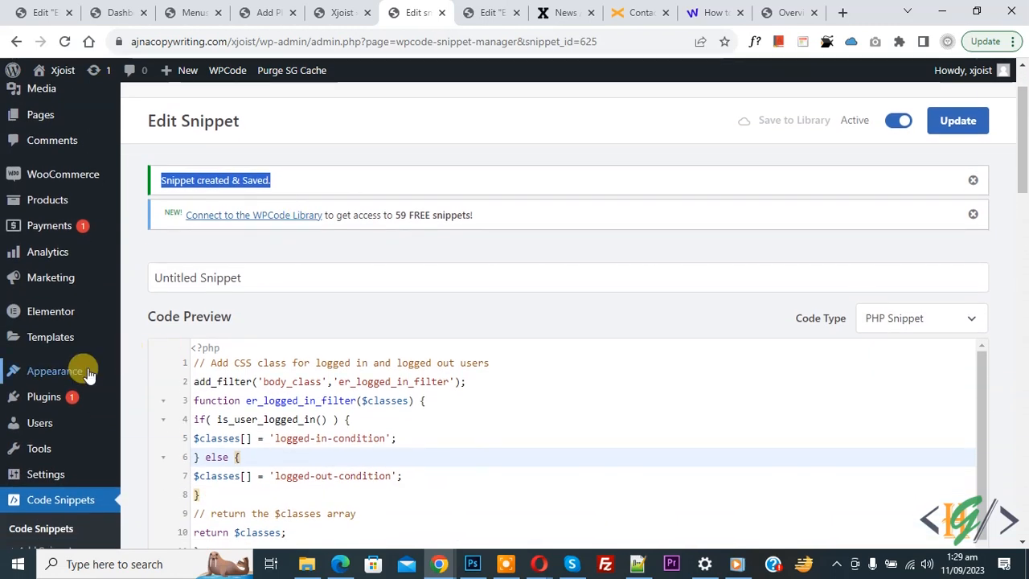
pyautogui.moveTo(83, 372)
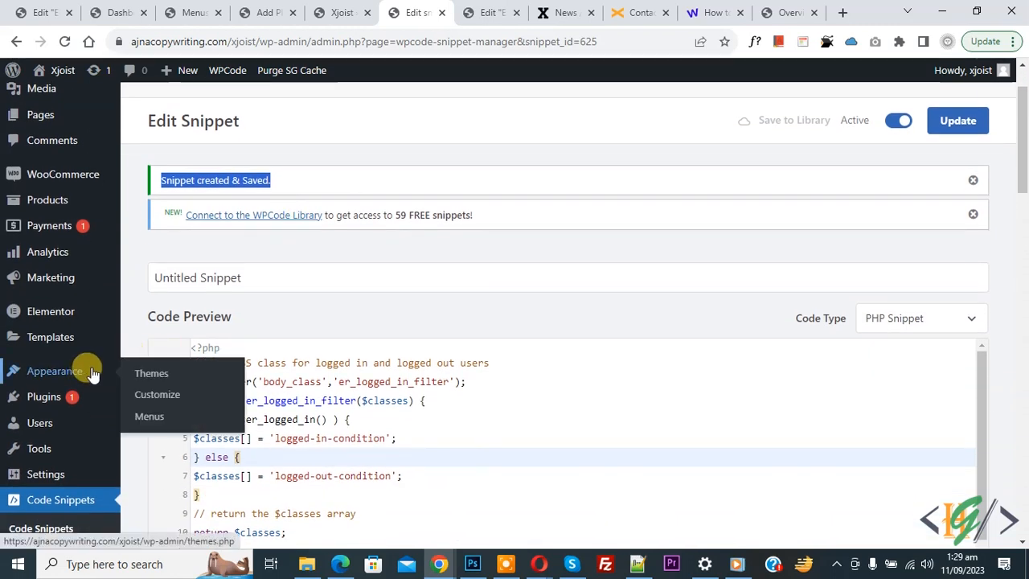
pyautogui.rightClick(171, 394)
pyautogui.click(197, 406)
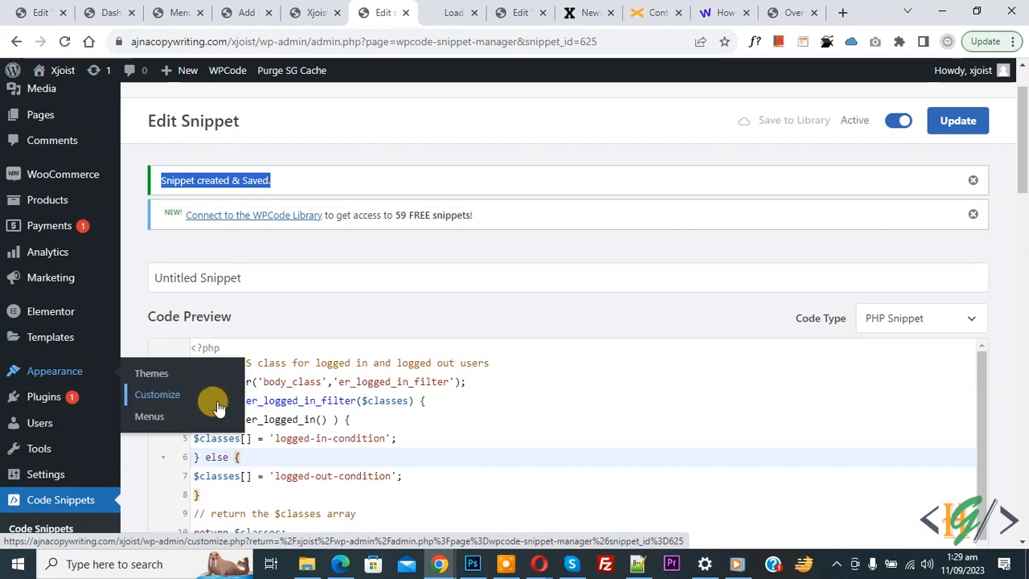
pyautogui.click(407, 400)
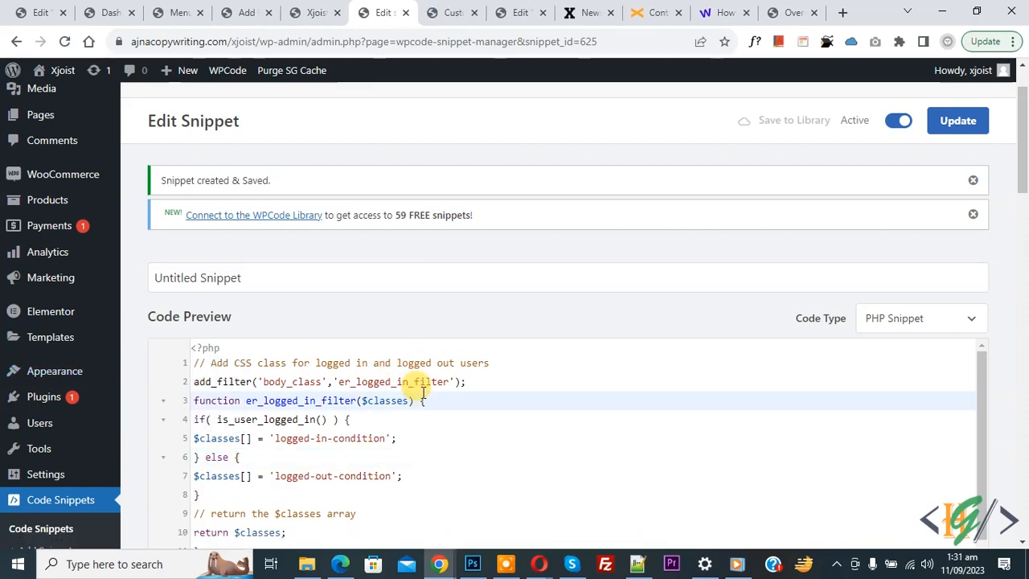
# Step: In the Elementor header, assign the CSS class hidelogin to the Login button
pyautogui.click(519, 12)
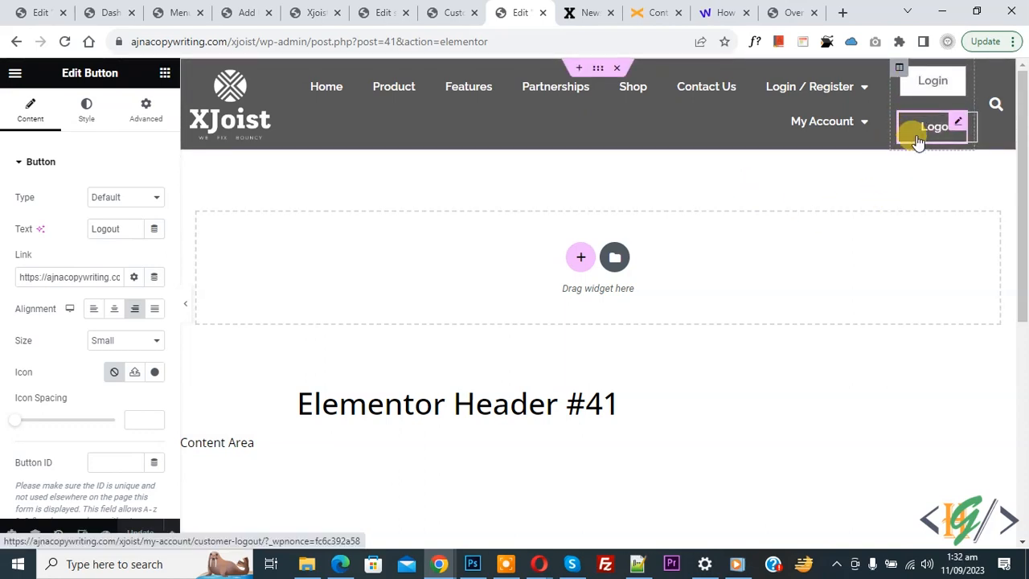
pyautogui.click(928, 95)
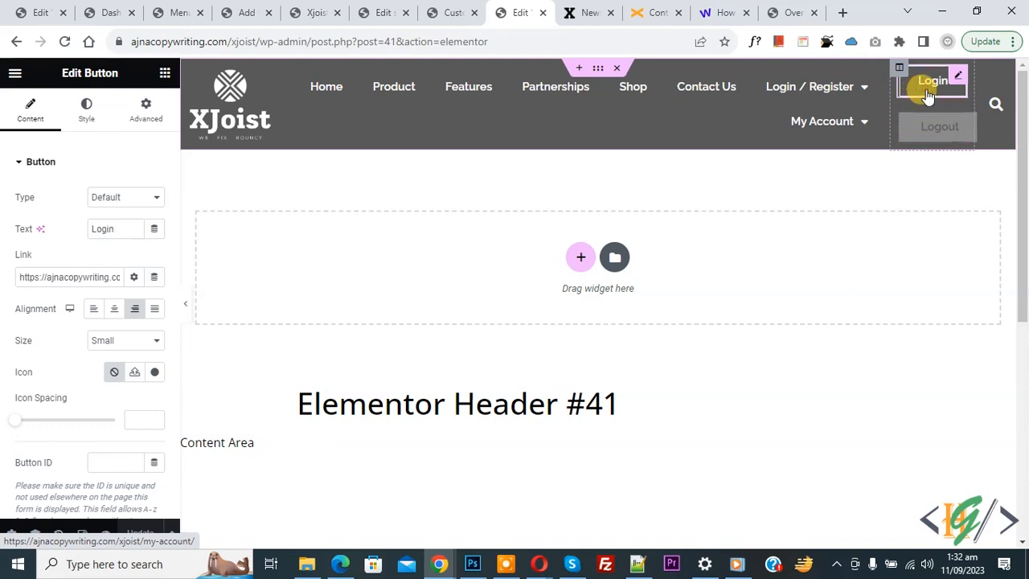
pyautogui.click(151, 117)
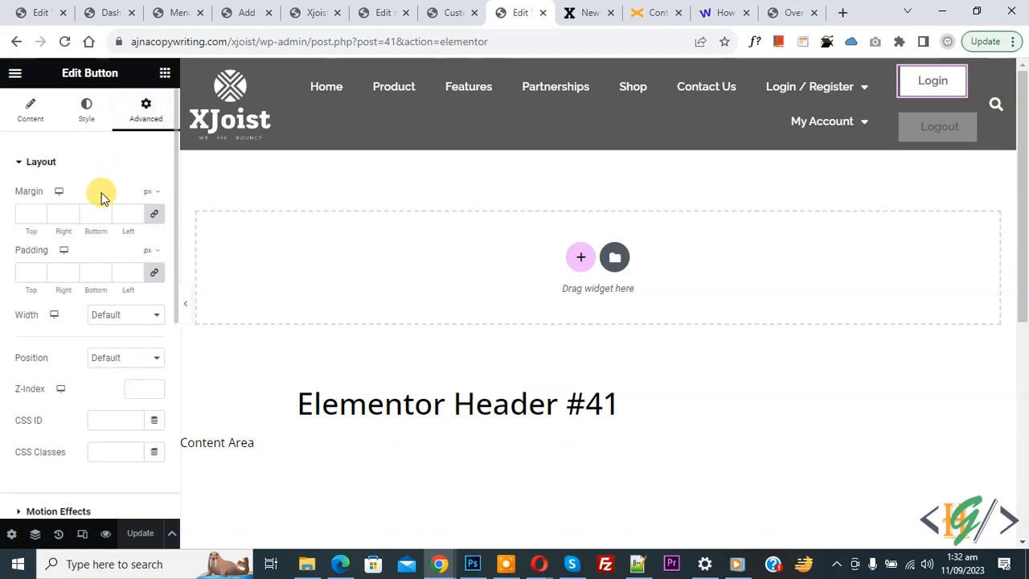
pyautogui.scroll(-1, 97, 353)
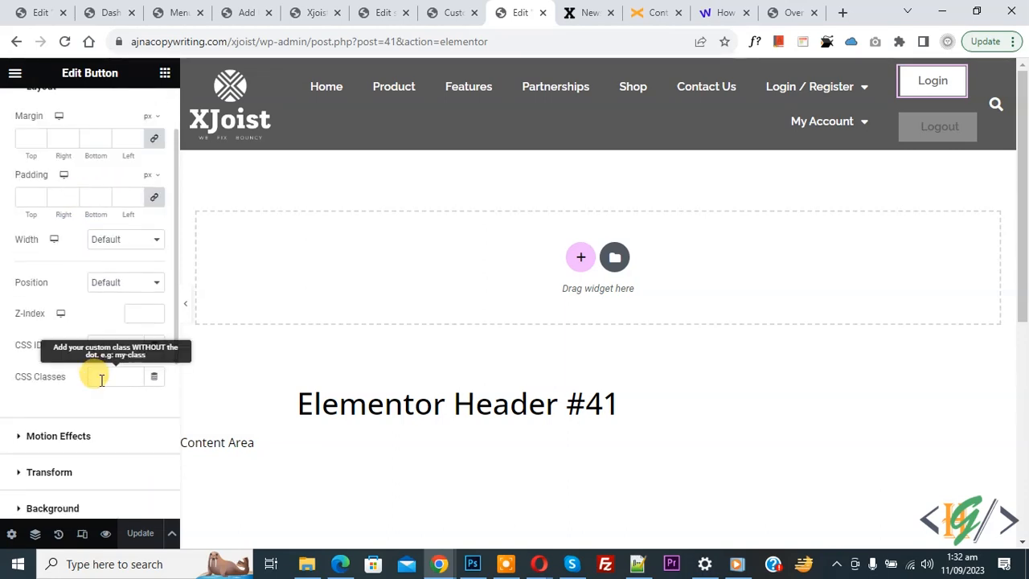
pyautogui.scroll(1, 101, 379)
pyautogui.click(109, 453)
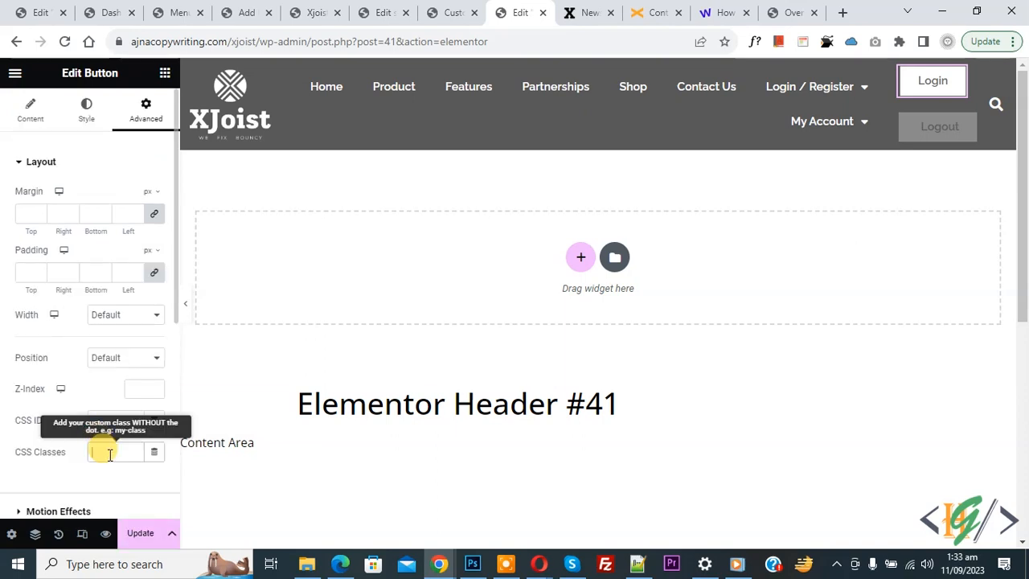
pyautogui.write('hidelogin')
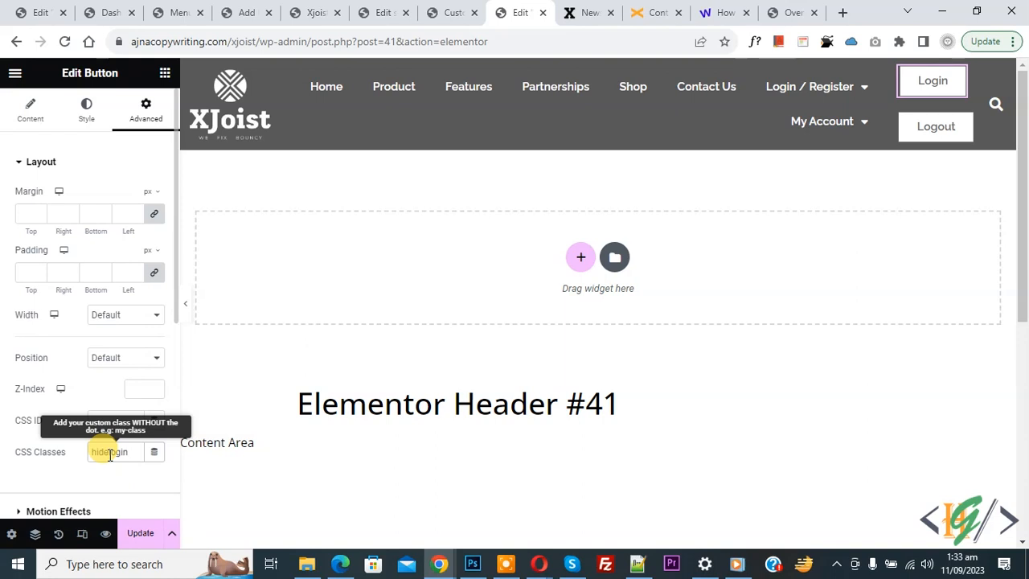
# Step: Assign the CSS class hidelogout to the header's Logout button and update the header template
pyautogui.click(935, 138)
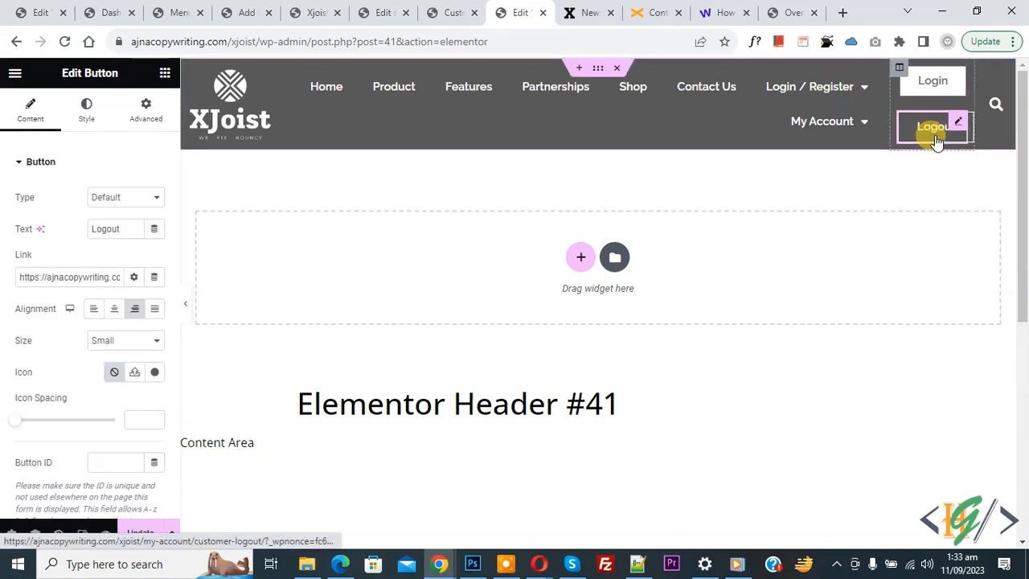
pyautogui.click(142, 120)
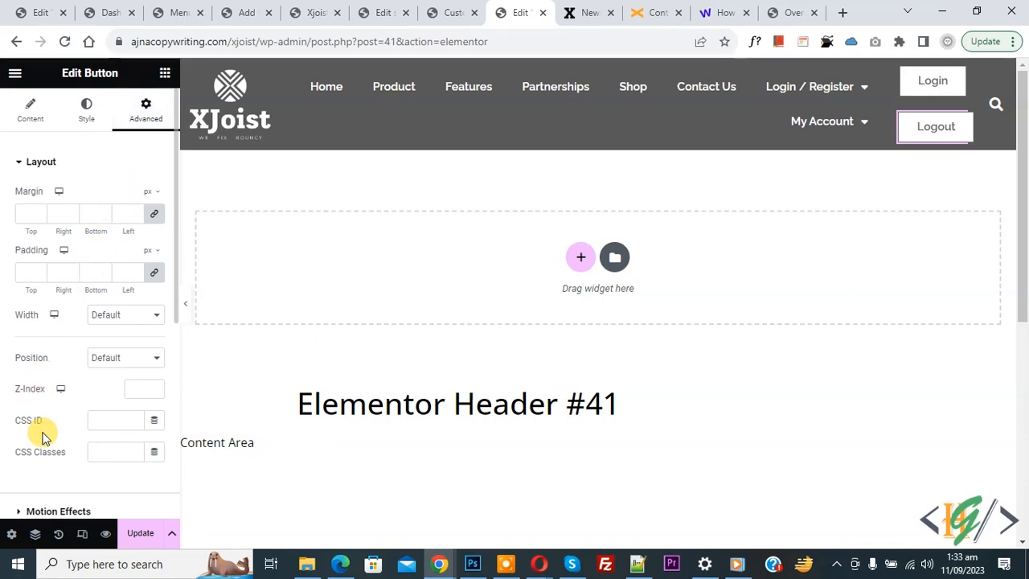
pyautogui.click(100, 451)
pyautogui.write('hidelogout')
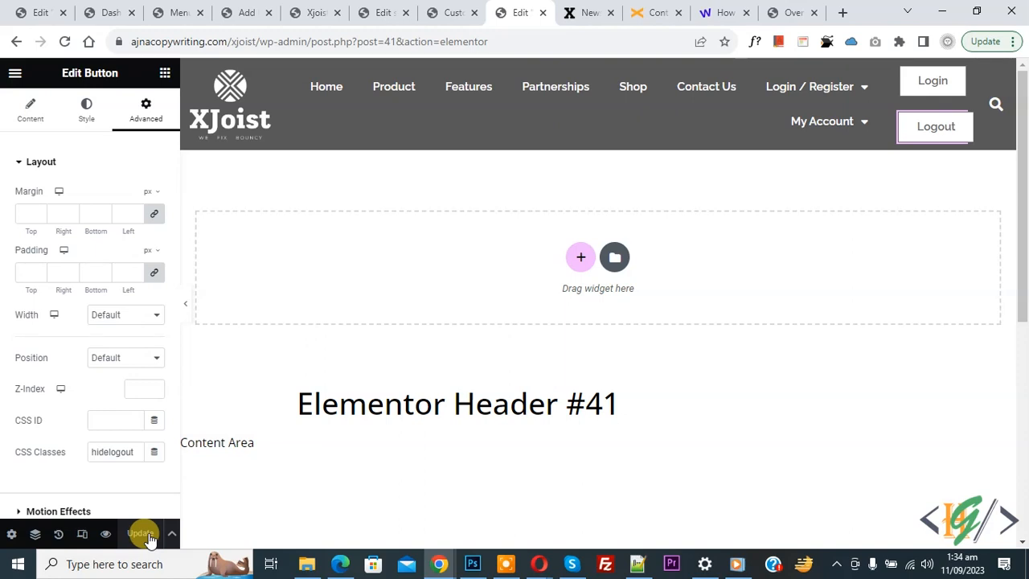
# Step: Open the Customizer's Additional CSS and add blank lines after the final .woocommerce-info rule
pyautogui.click(460, 9)
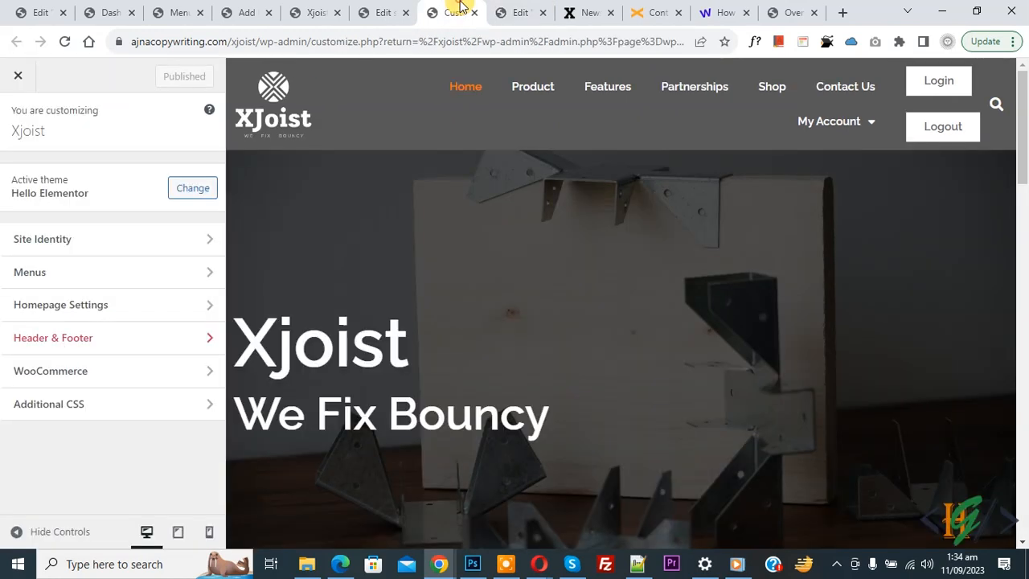
pyautogui.click(69, 418)
pyautogui.moveTo(218, 188); pyautogui.dragTo(213, 526)
pyautogui.click(90, 499)
pyautogui.press('Return')
pyautogui.press('Return')
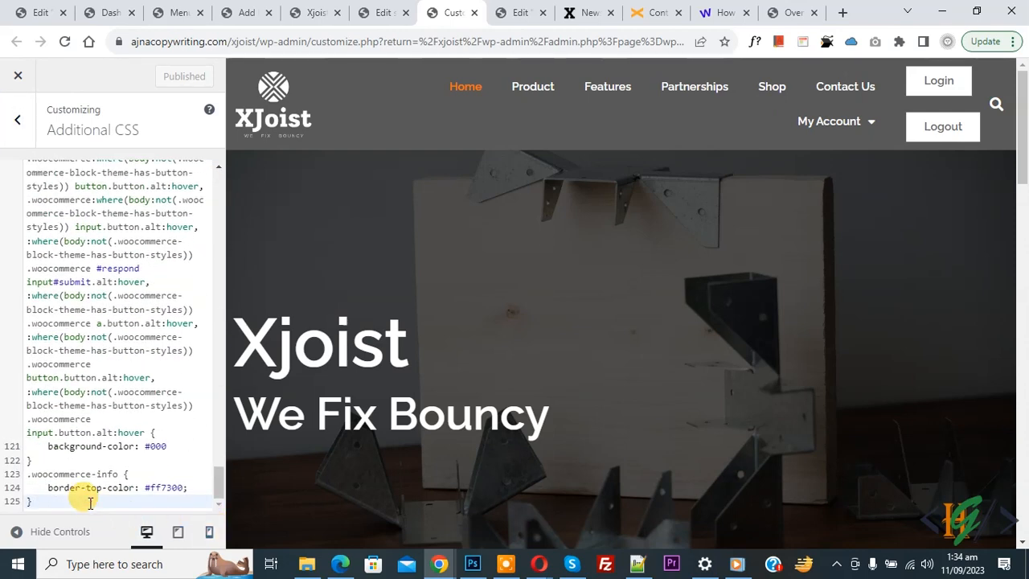
# Step: Copy the class name logged-in-condition from the is_user_logged_in branch of the PHP snippet
pyautogui.click(390, 11)
pyautogui.scroll(-2, 563, 321)
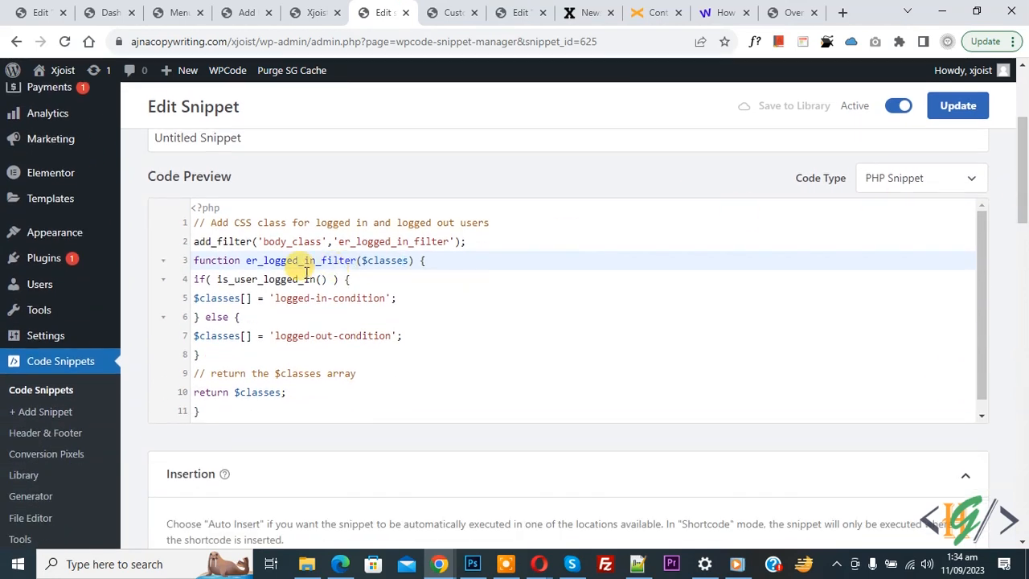
pyautogui.moveTo(222, 281); pyautogui.dragTo(297, 280)
pyautogui.click(287, 298)
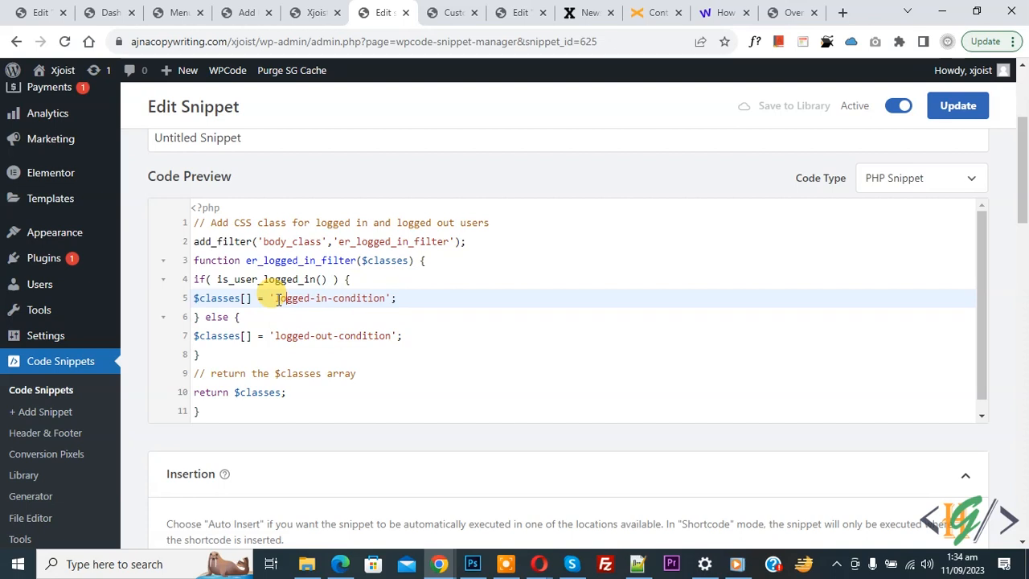
pyautogui.moveTo(277, 299); pyautogui.dragTo(386, 300)
pyautogui.hotkey('ctrl', 'c')
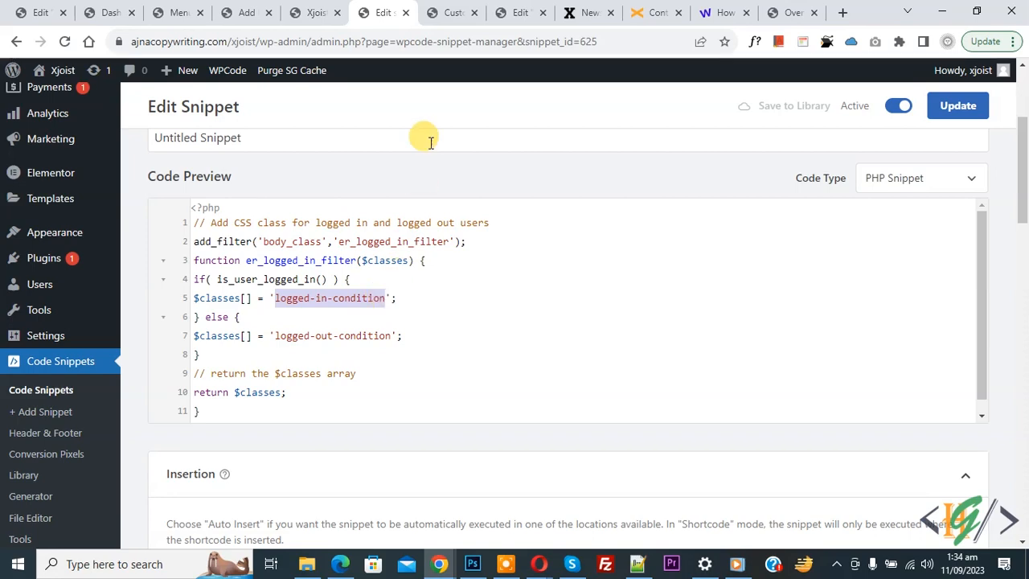
# Step: Enter the selector .logged-in-condition .hidelogin at the end of the Customizer's Additional CSS
pyautogui.click(460, 9)
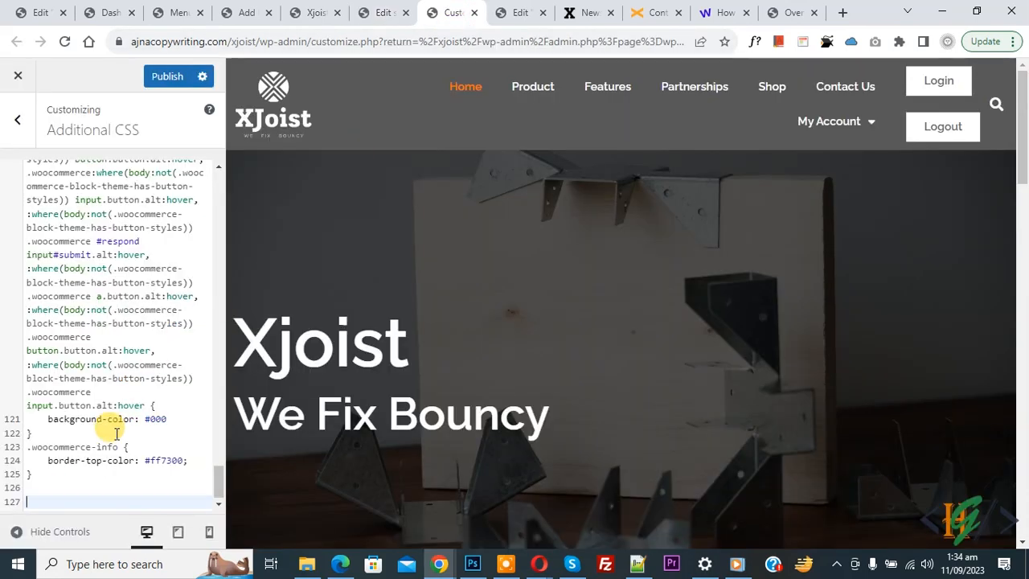
pyautogui.hotkey('ctrl', '+')
pyautogui.hotkey('ctrl', '+')
pyautogui.hotkey('ctrl', '+')
pyautogui.hotkey('ctrl', 'v')
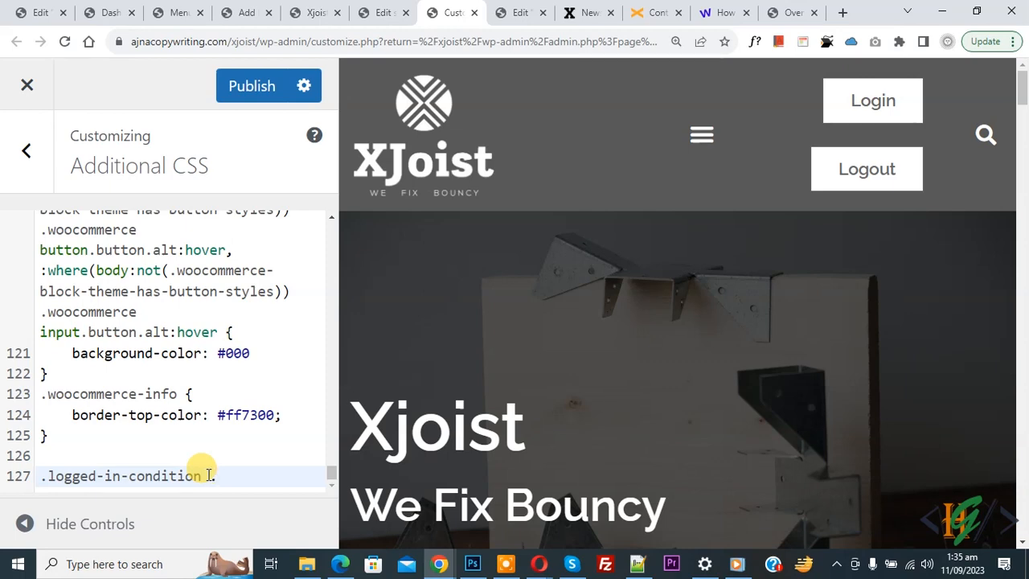
pyautogui.press('Return')
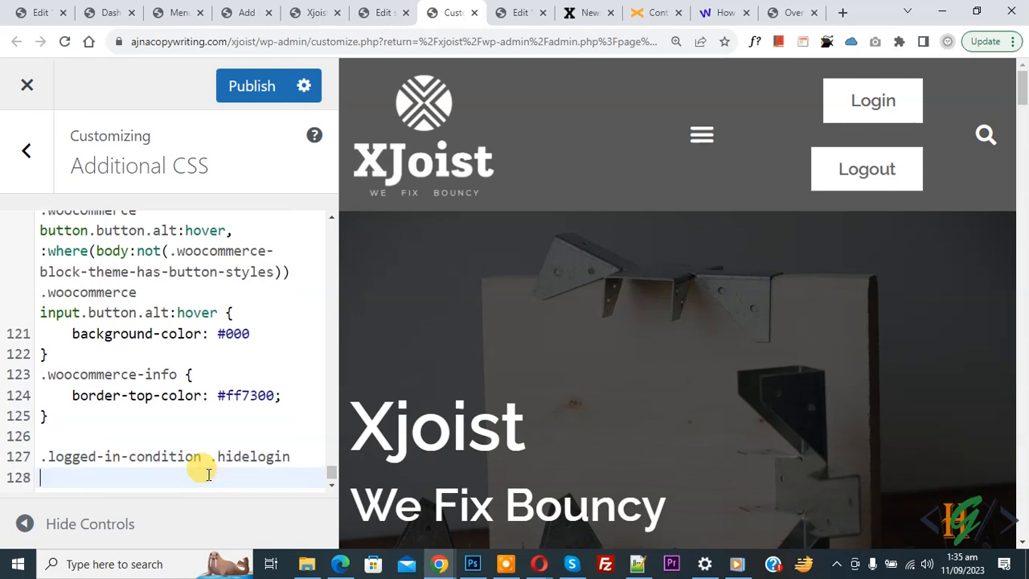
# Step: Give the .hidelogin rule the declaration display: none !important; inside braces and publish the CSS
pyautogui.press('Return')
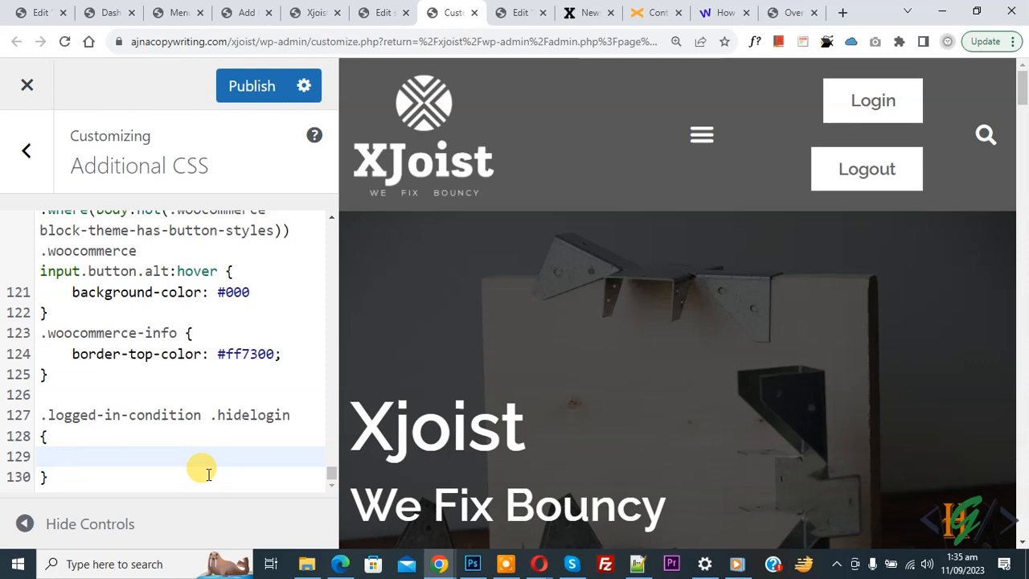
pyautogui.write('disp')
pyautogui.write('none ')
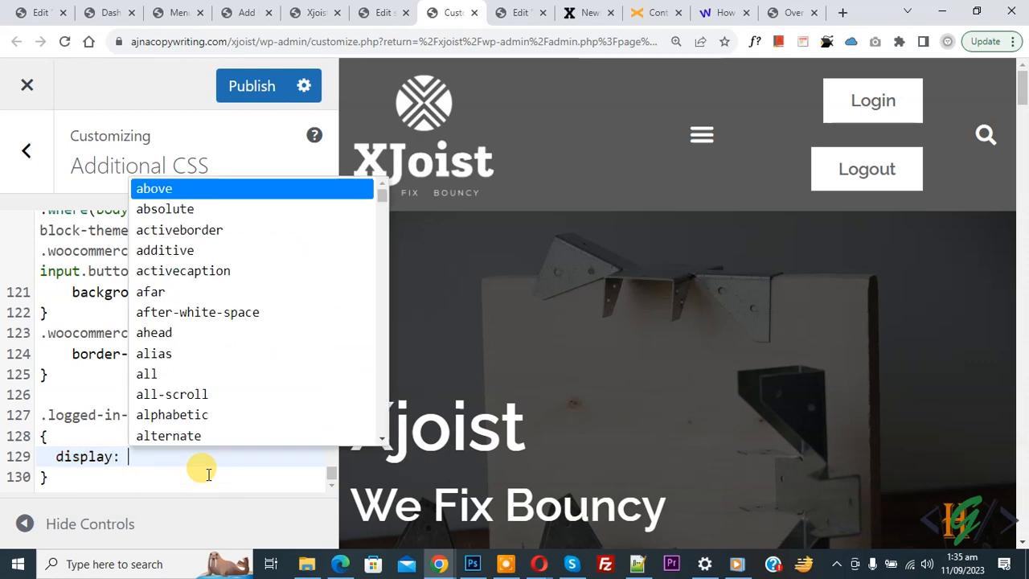
pyautogui.write('!')
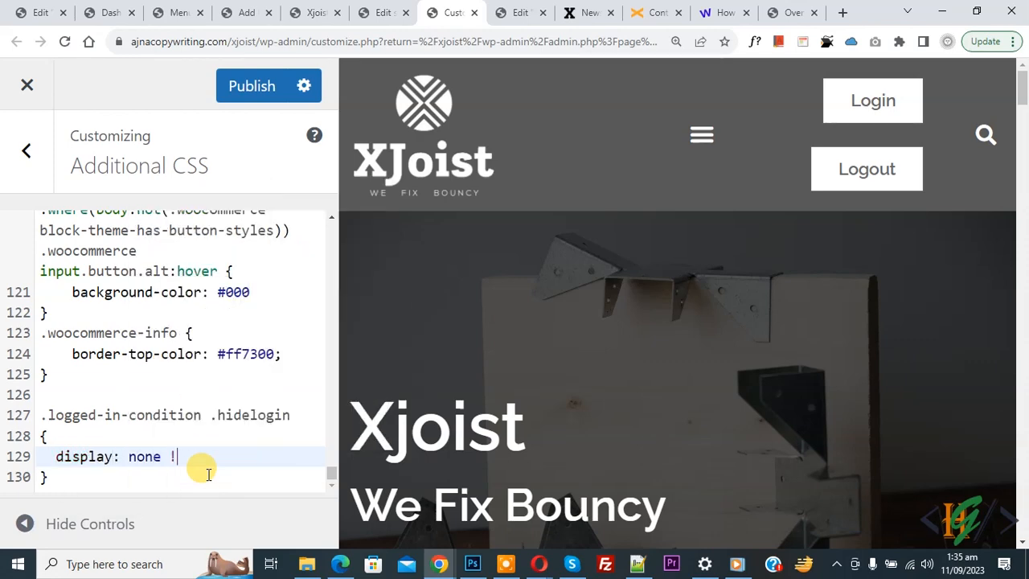
pyautogui.write('important;')
pyautogui.click(244, 93)
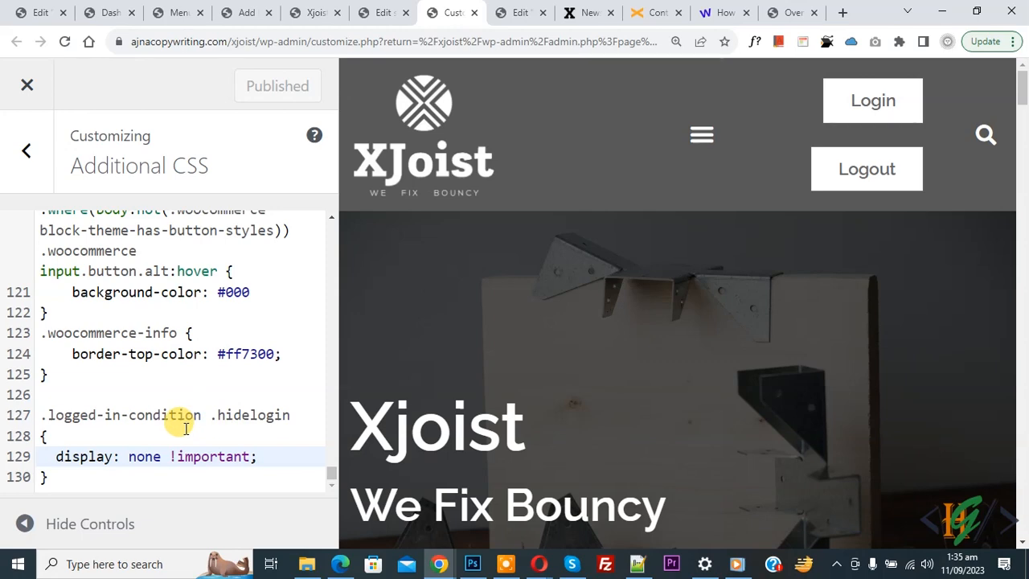
pyautogui.hotkey('ctrl', '0')
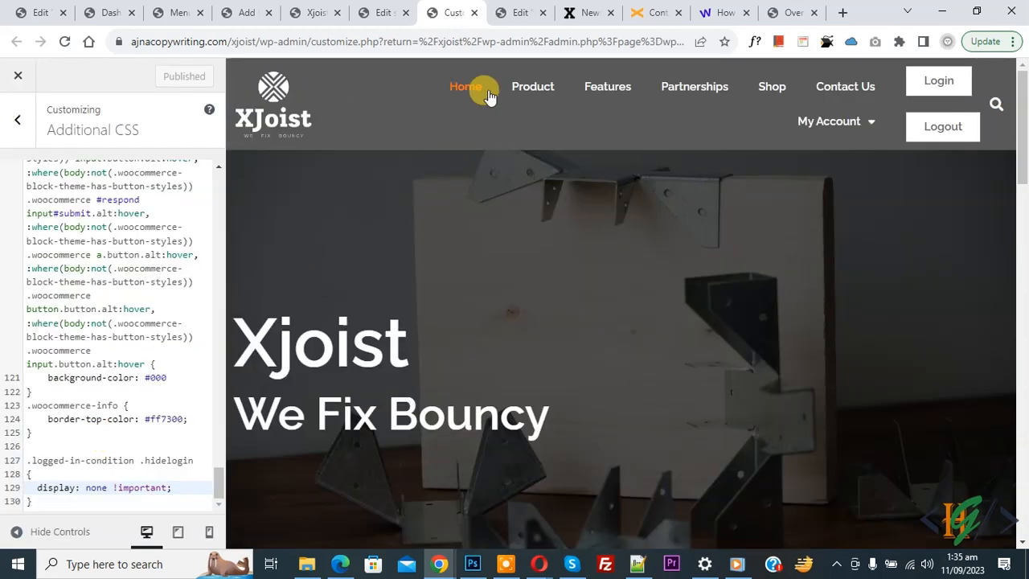
# Step: Check the header buttons on the News / Update page, reloading it while logged in and then viewing it in an incognito window
pyautogui.click(575, 8)
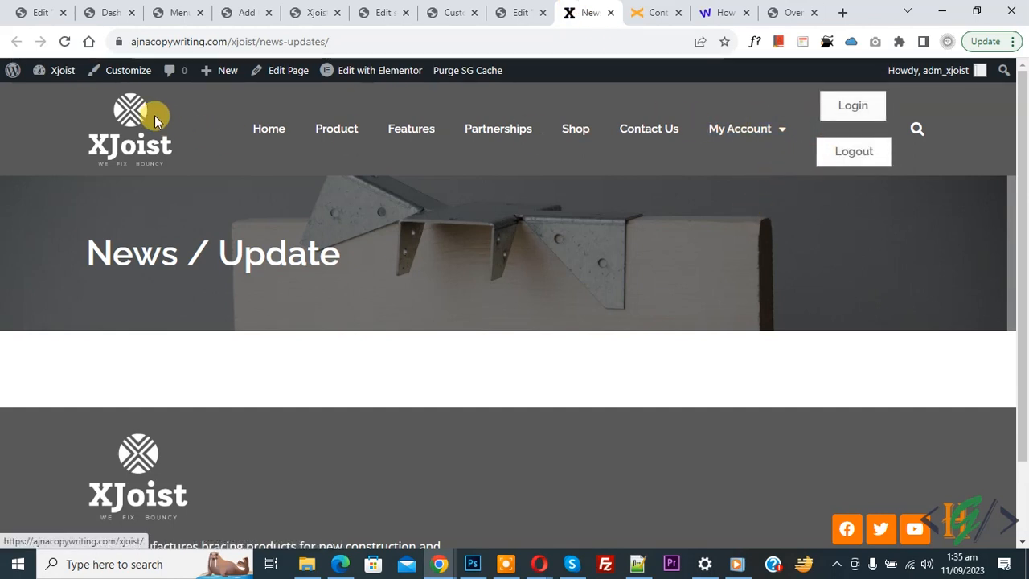
pyautogui.click(65, 41)
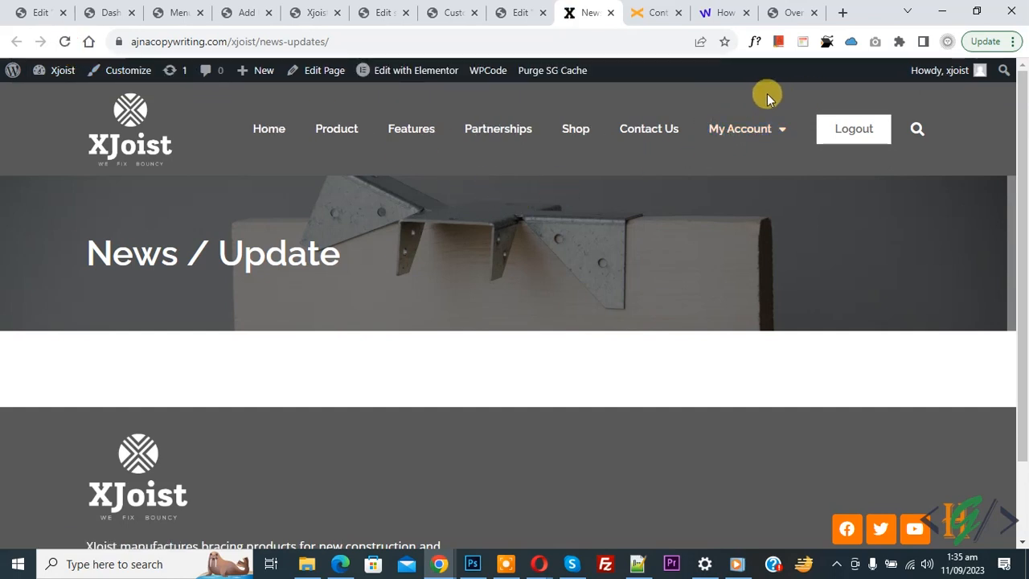
pyautogui.click(414, 41)
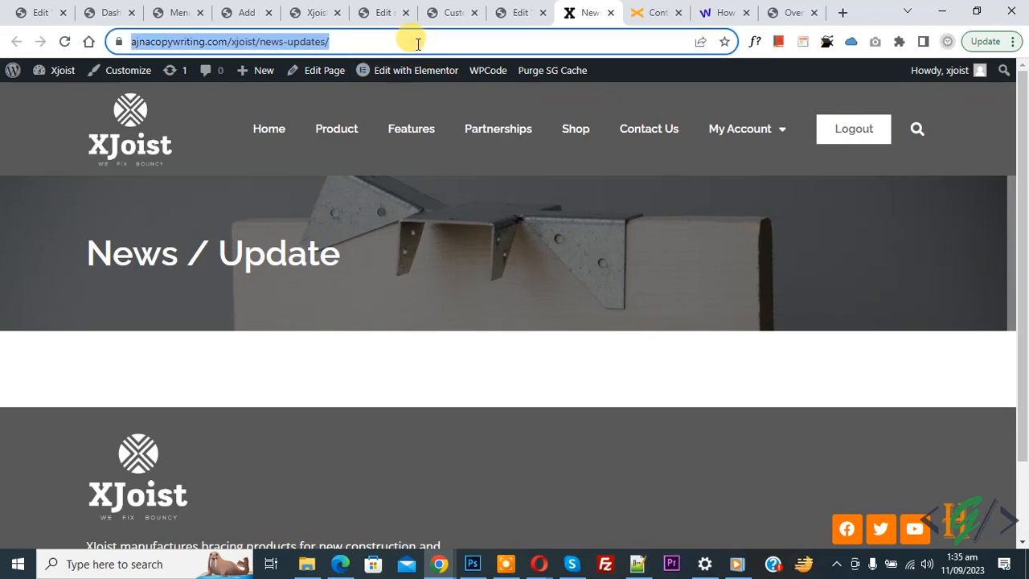
pyautogui.hotkey('ctrl', 'c')
pyautogui.hotkey('ctrl', 'shift', 'n')
pyautogui.hotkey('ctrl', 'v')
pyautogui.press('Return')
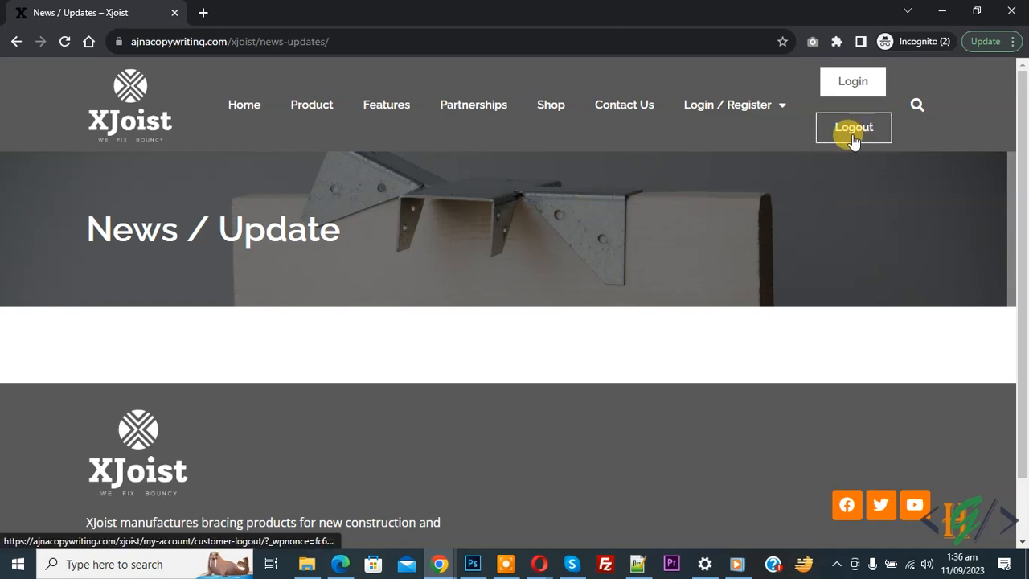
pyautogui.click(1011, 12)
# Step: Copy logged-out-condition from the PHP snippet and enter the selector .logged-out-condition .hidelogout below the first rule in Additional CSS
pyautogui.click(376, 12)
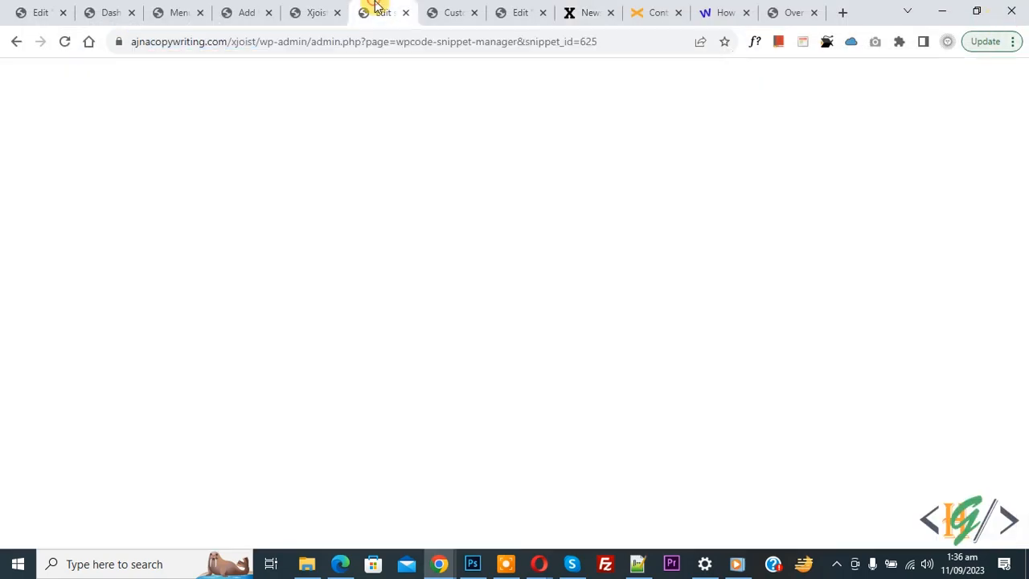
pyautogui.moveTo(274, 336); pyautogui.dragTo(392, 337)
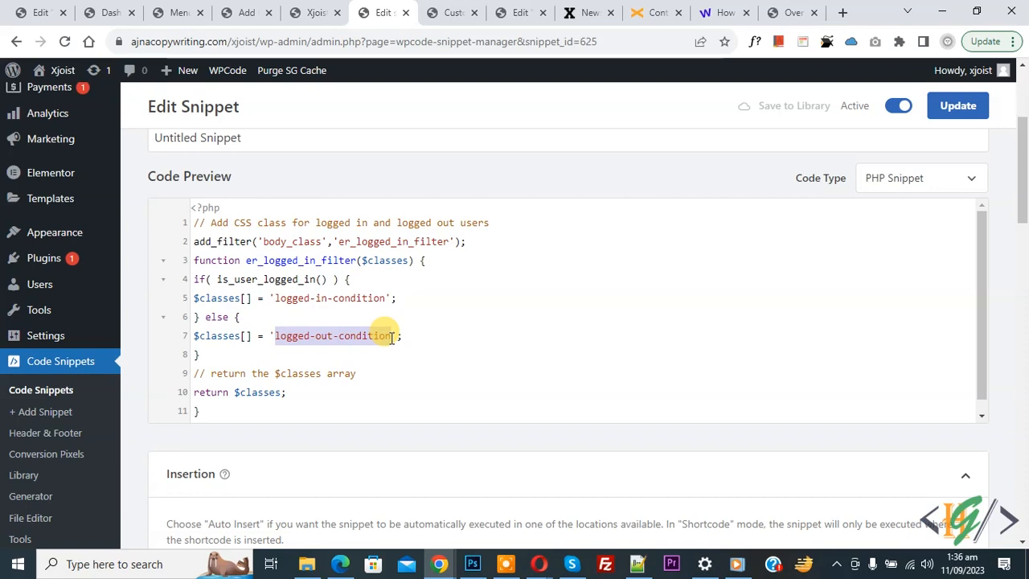
pyautogui.click(455, 10)
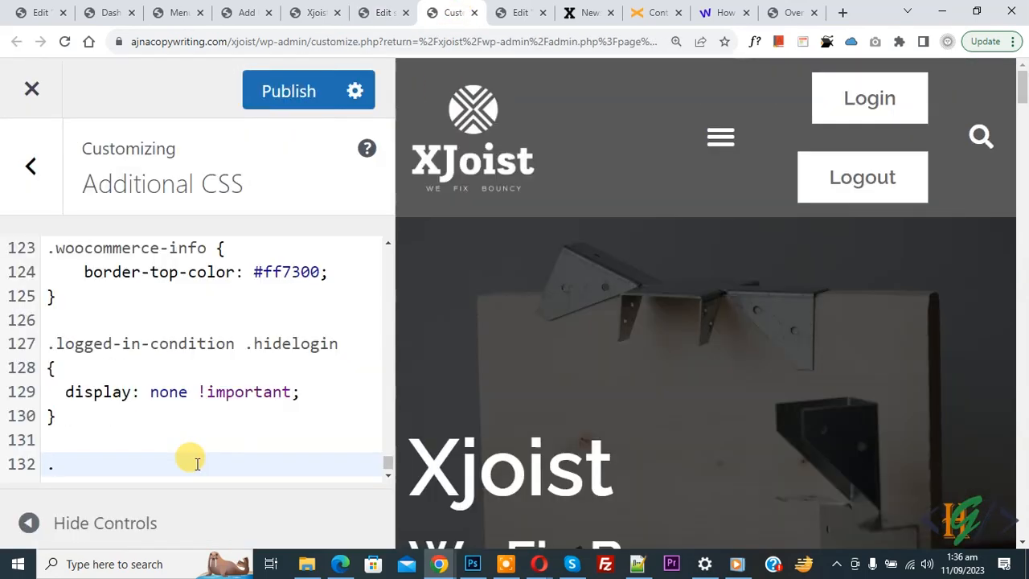
pyautogui.hotkey('ctrl', 'v')
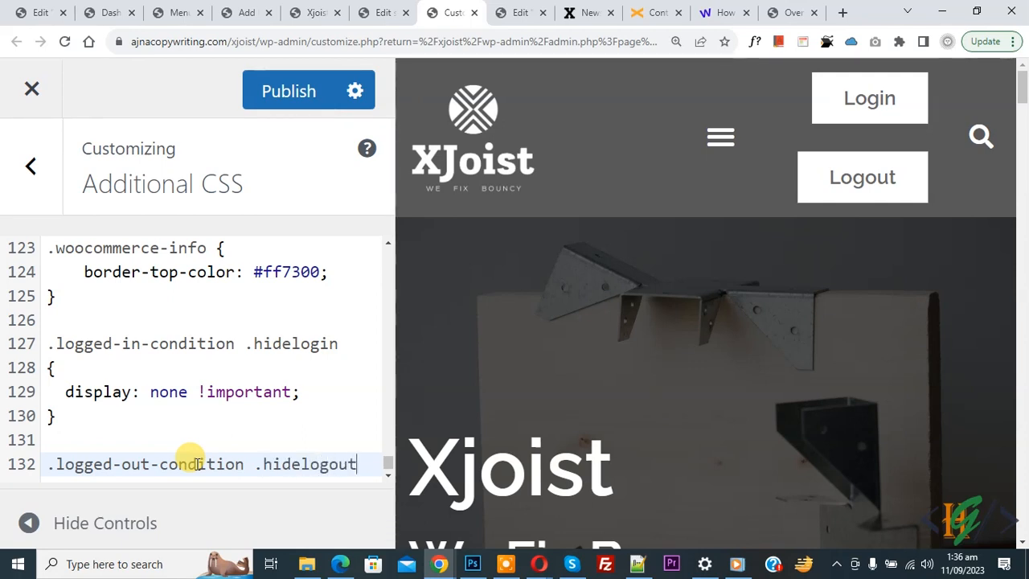
# Step: Give the .hidelogout rule the declaration display: none !important; inside braces and publish the CSS
pyautogui.press('Return')
pyautogui.write('{')
pyautogui.press('Return')
pyautogui.write('display: ')
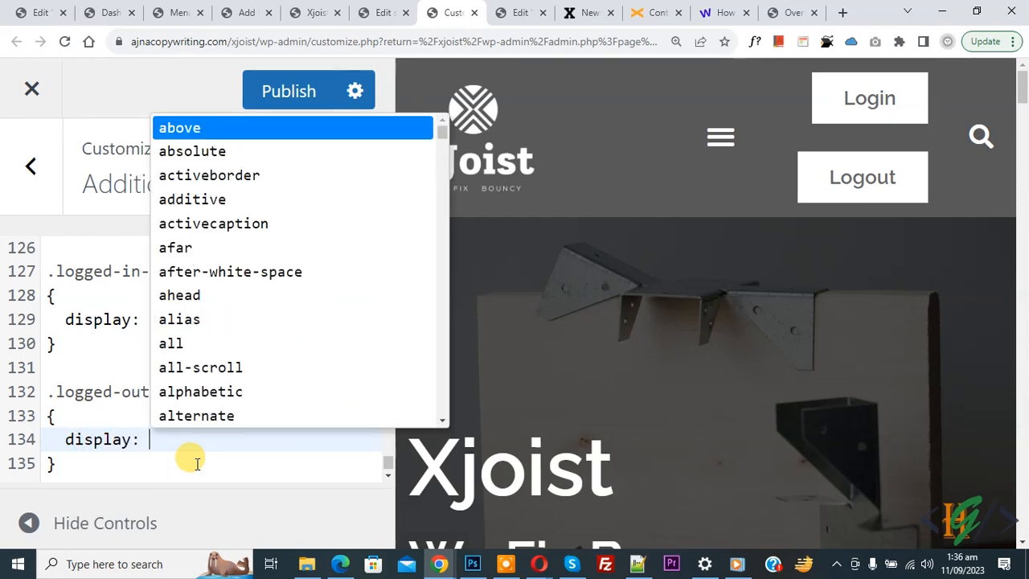
pyautogui.write('none !important;')
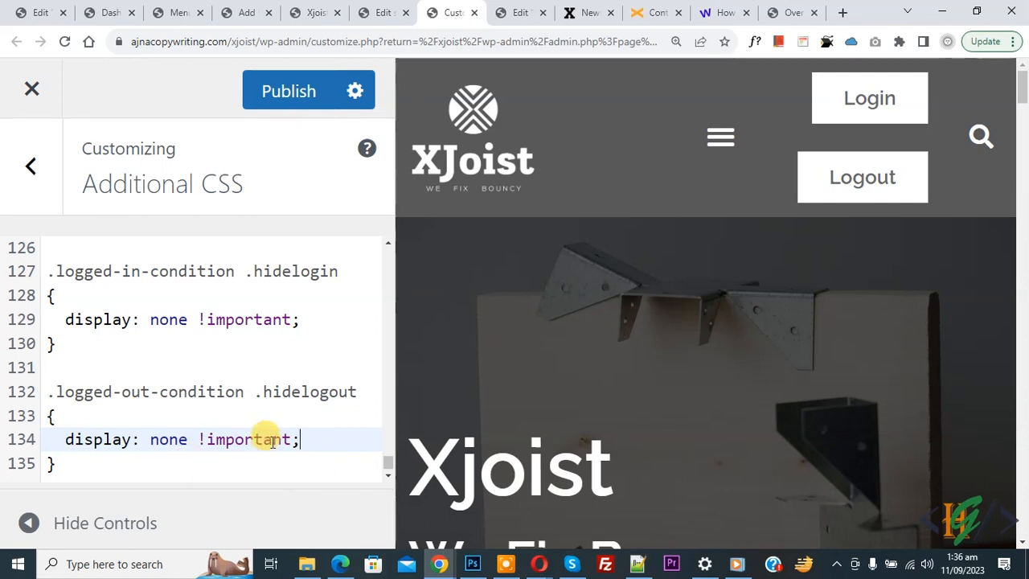
pyautogui.click(289, 91)
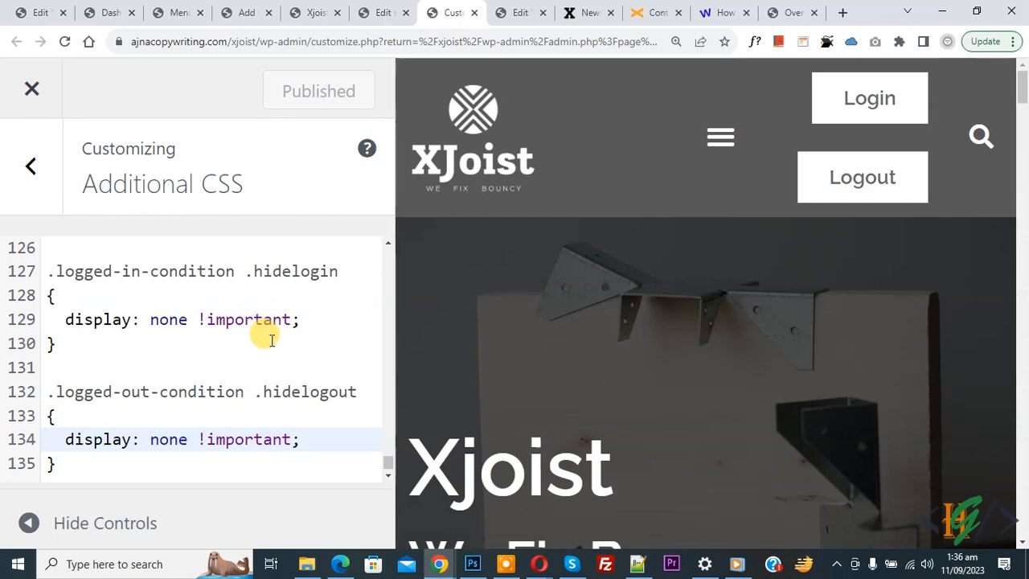
pyautogui.hotkey('ctrl', '0')
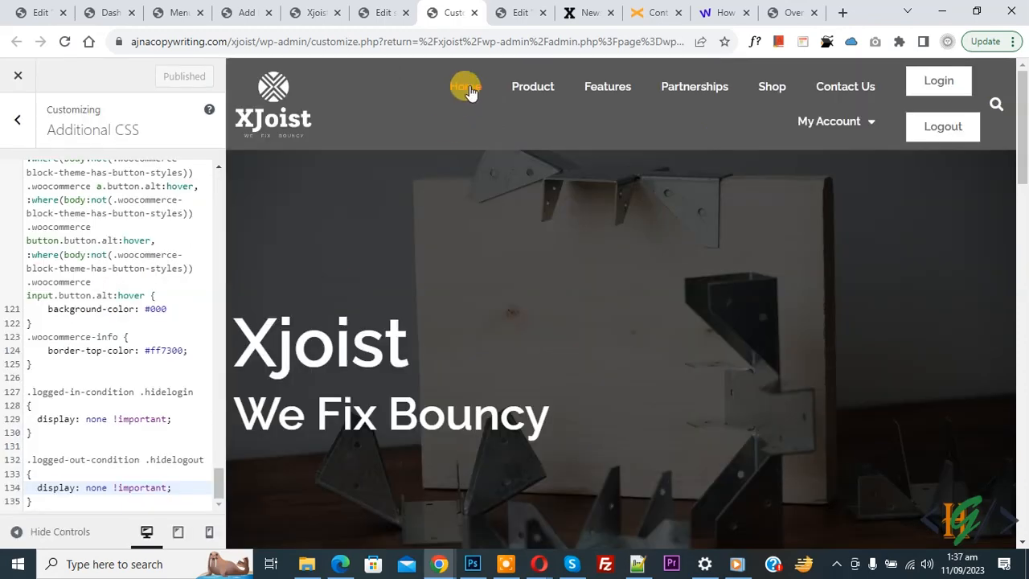
# Step: Reload the News / Update page to check the header buttons as a logged-in user
pyautogui.click(572, 12)
pyautogui.click(147, 42)
pyautogui.click(65, 41)
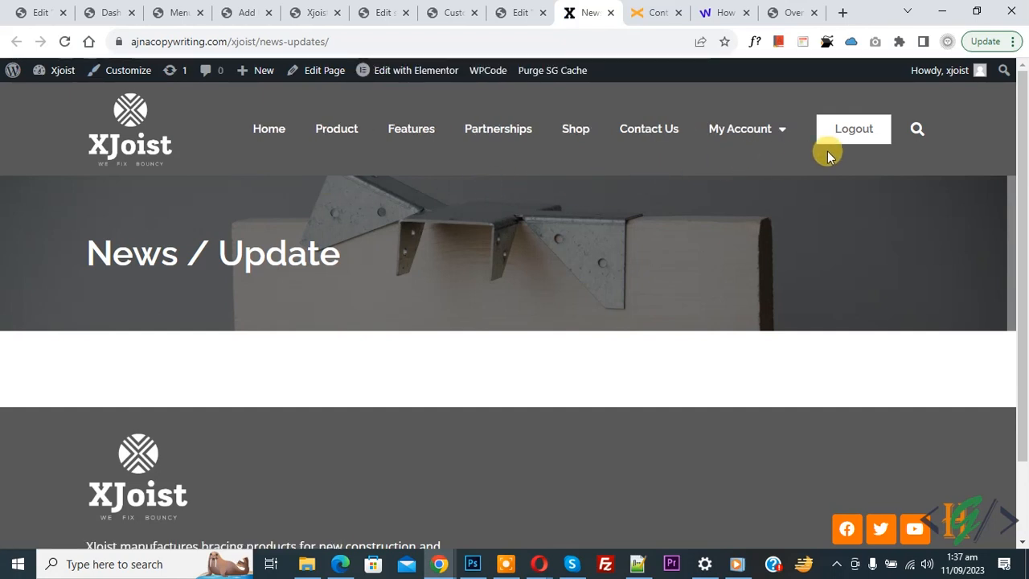
# Step: Open the News / Update page in an incognito window to check the header as a logged-out visitor
pyautogui.click(410, 37)
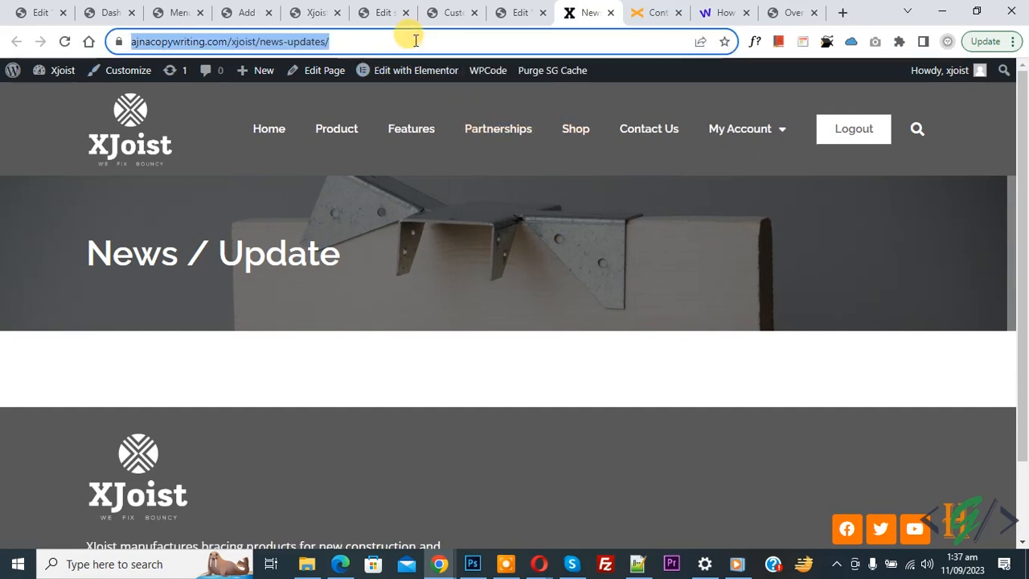
pyautogui.hotkey('ctrl', 'c')
pyautogui.hotkey('ctrl', 'shift', 'n')
pyautogui.hotkey('ctrl', 'v')
pyautogui.press('Return')
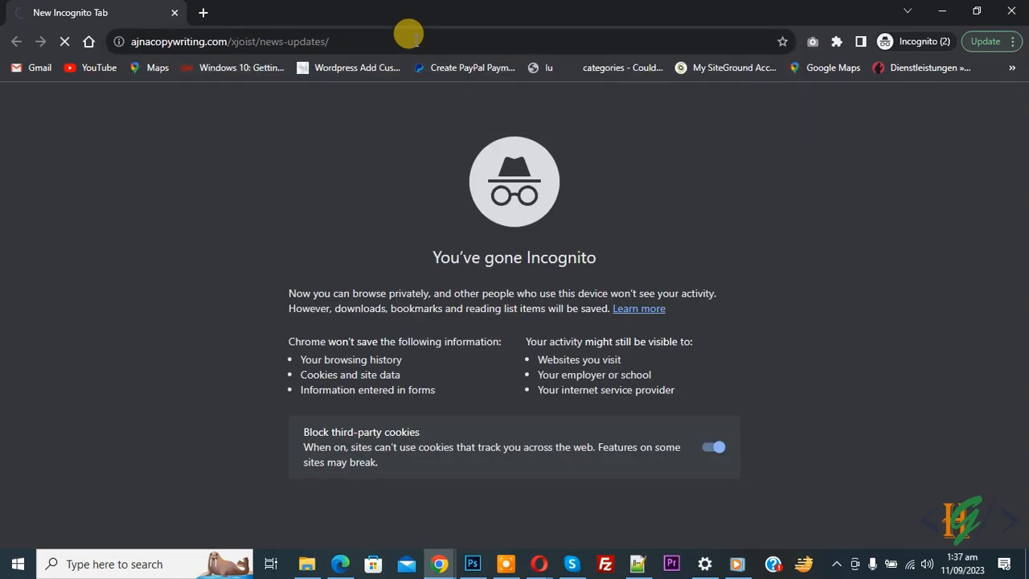